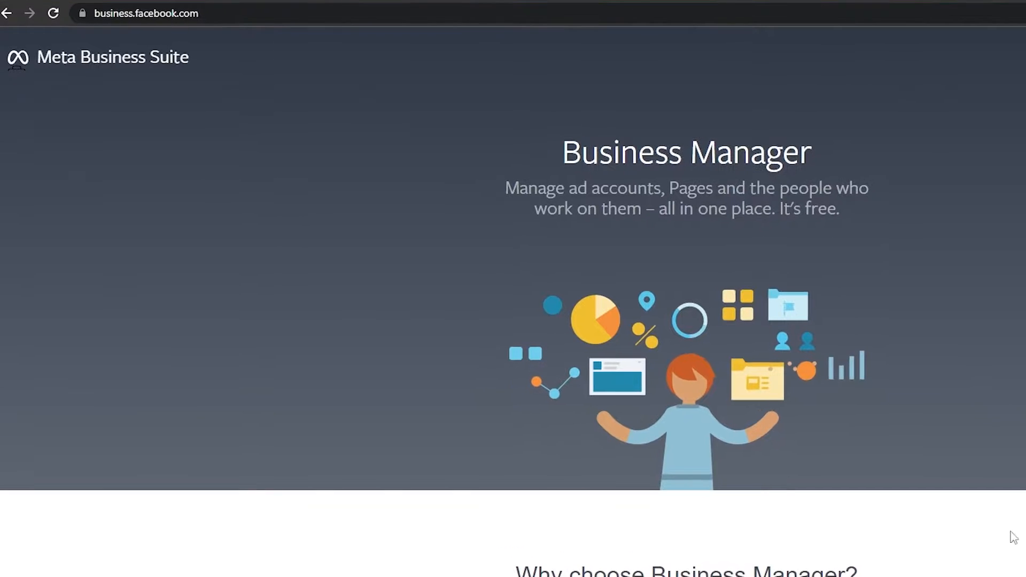
- Examine the Business Manager landing page, including its benefits, feature overview and common questions
{"action": "scroll", "coordinate": [641, 452], "scroll_direction": "down", "scroll_amount": 10}
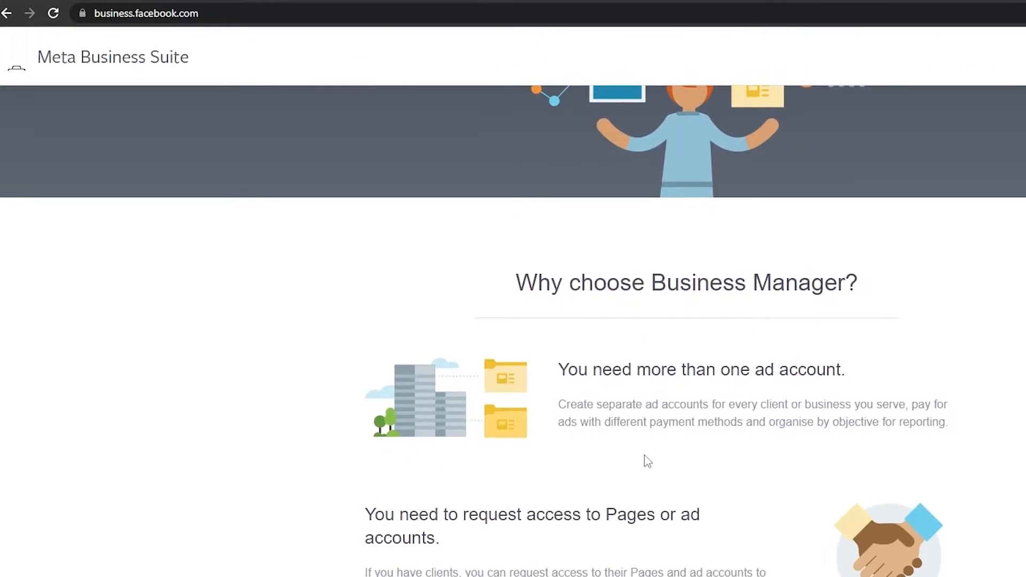
{"action": "scroll", "coordinate": [651, 487], "scroll_direction": "up", "scroll_amount": 8}
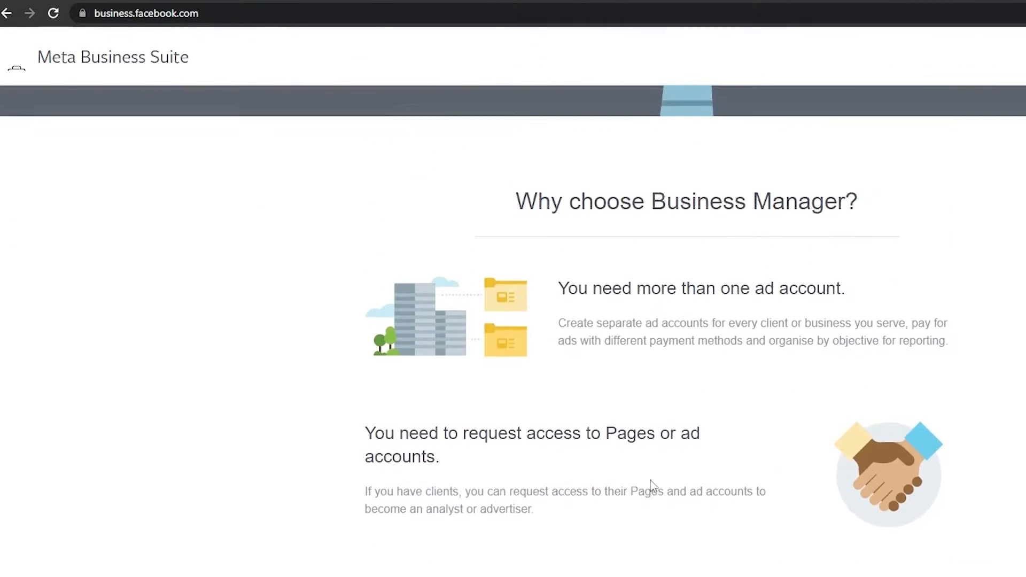
{"action": "scroll", "coordinate": [588, 347], "scroll_direction": "down", "scroll_amount": 5}
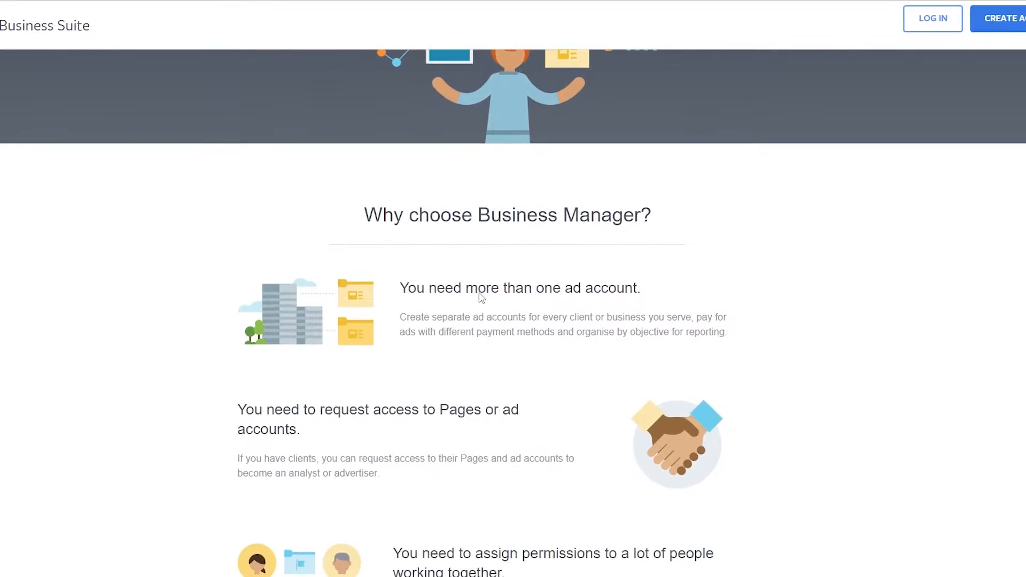
{"action": "scroll", "coordinate": [589, 346], "scroll_direction": "up", "scroll_amount": 3}
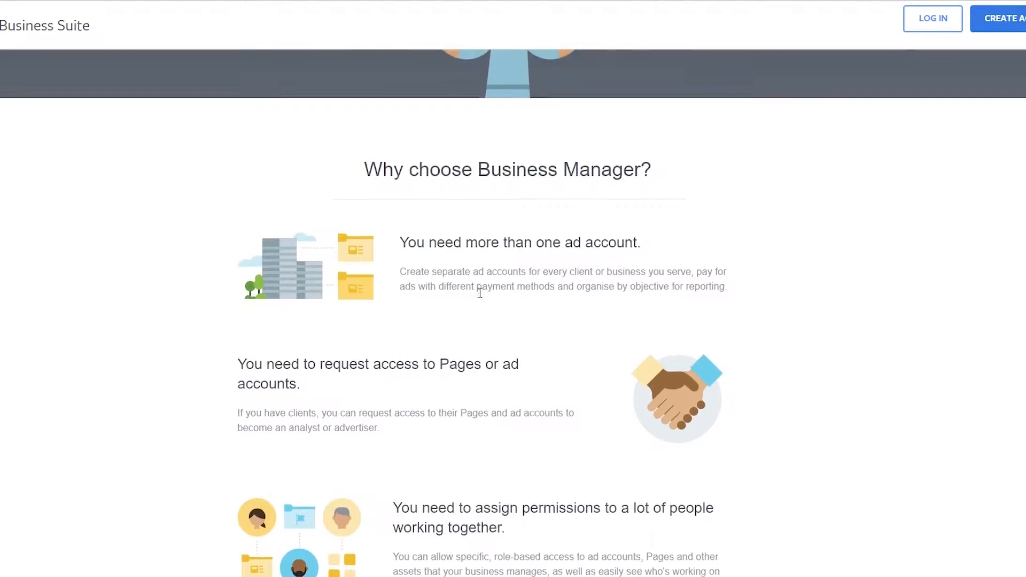
{"action": "scroll", "coordinate": [480, 292], "scroll_direction": "up", "scroll_amount": 5}
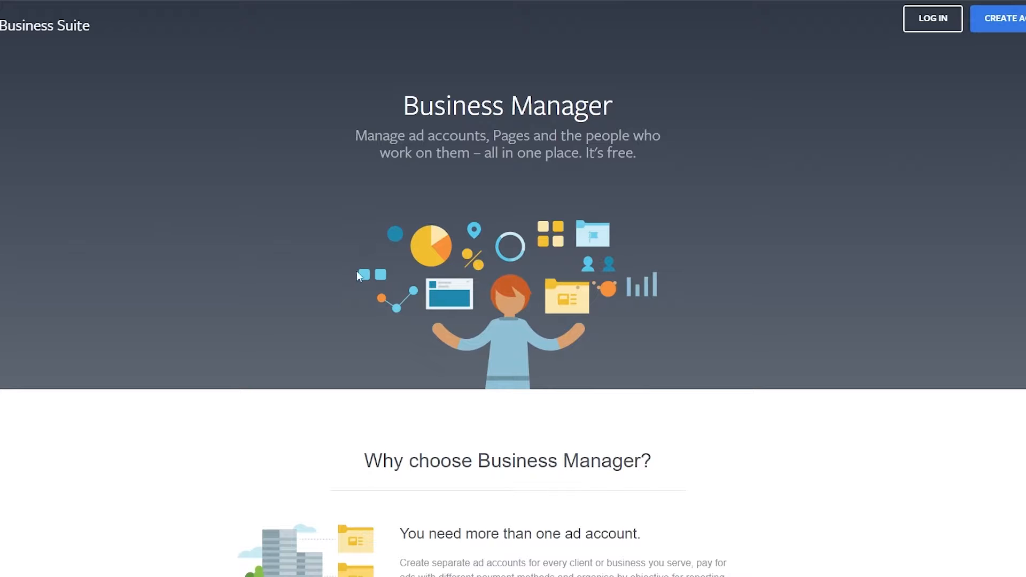
{"action": "scroll", "coordinate": [357, 271], "scroll_direction": "down", "scroll_amount": 14}
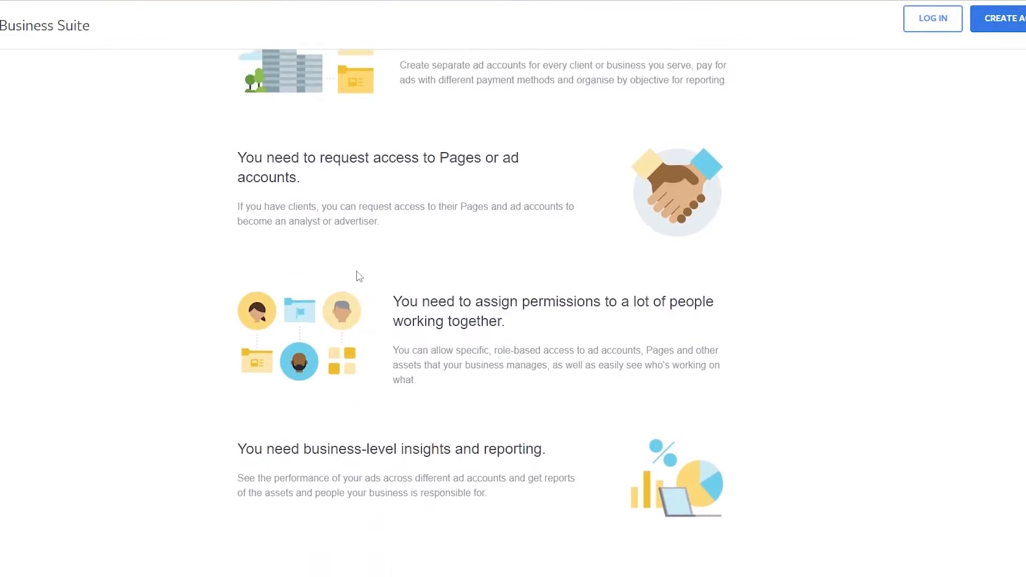
{"action": "scroll", "coordinate": [357, 276], "scroll_direction": "down", "scroll_amount": 7}
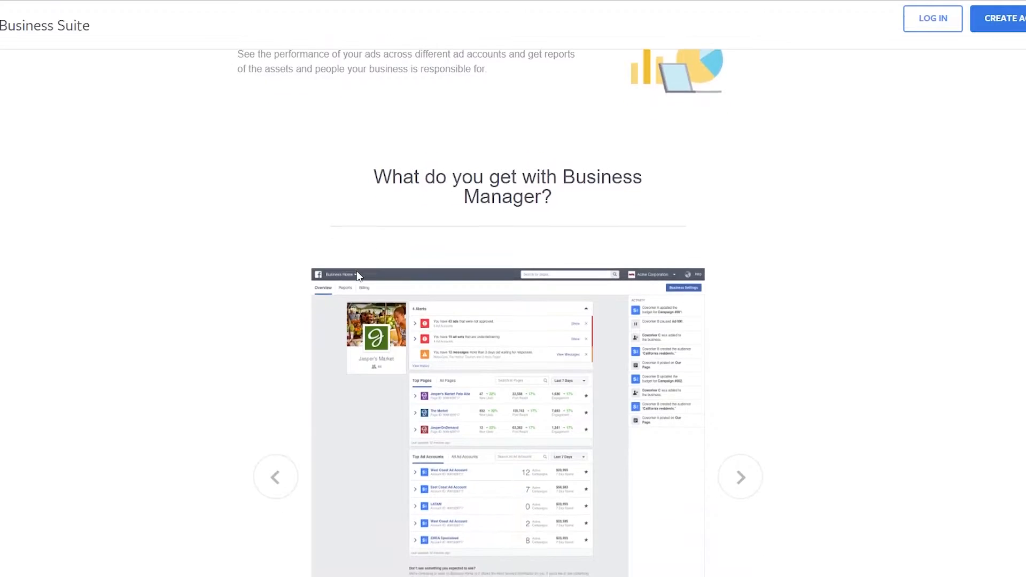
{"action": "scroll", "coordinate": [357, 276], "scroll_direction": "down", "scroll_amount": 3}
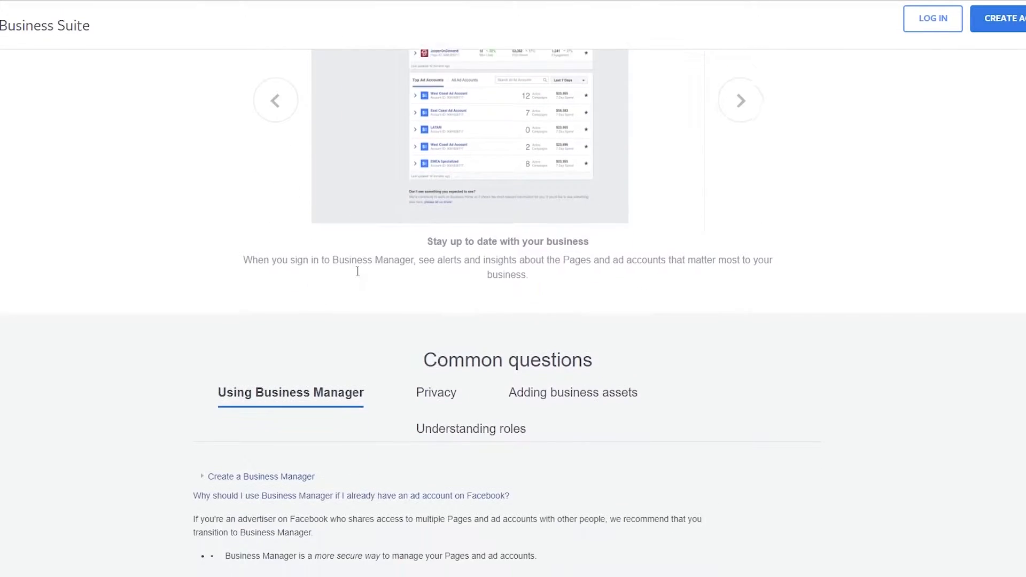
{"action": "scroll", "coordinate": [357, 273], "scroll_direction": "up", "scroll_amount": 15}
{"action": "scroll", "coordinate": [358, 271], "scroll_direction": "up", "scroll_amount": 9}
{"action": "scroll", "coordinate": [357, 271], "scroll_direction": "down", "scroll_amount": 3}
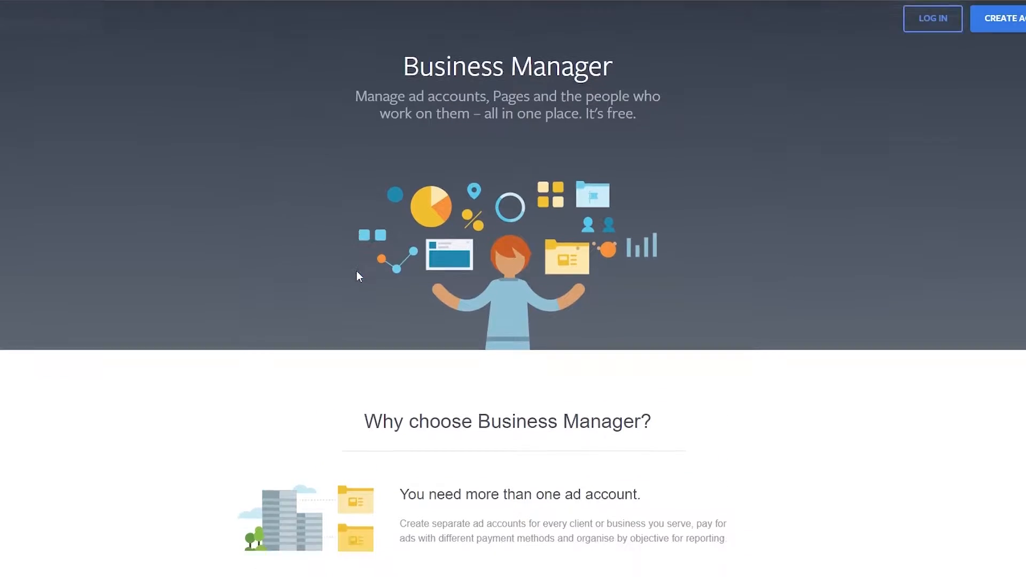
{"action": "scroll", "coordinate": [818, 288], "scroll_direction": "up", "scroll_amount": 3}
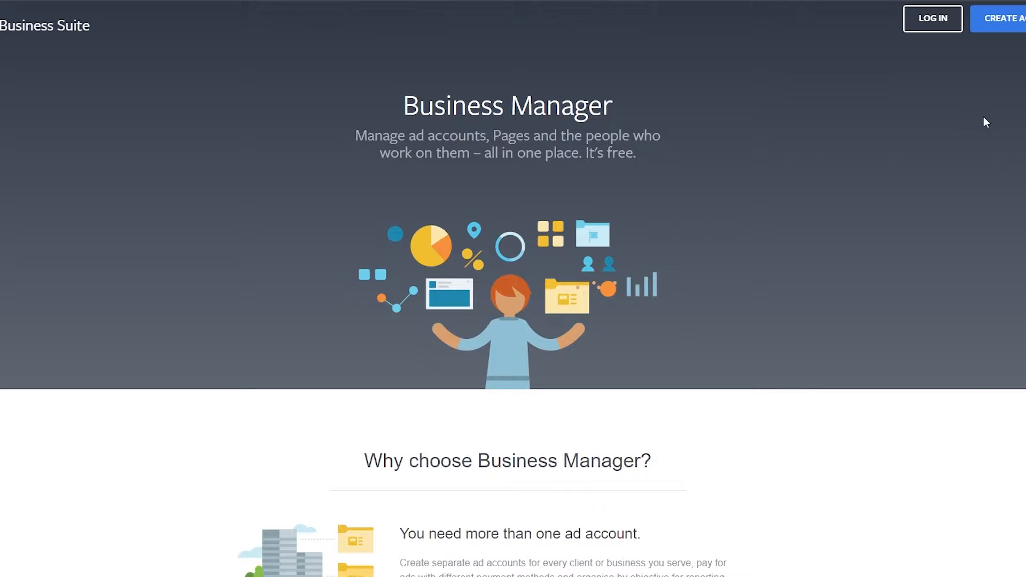
- Log in to Meta Business Suite and review the recent posts and stories on the Continuum media home dashboard
{"action": "left_click", "coordinate": [933, 19]}
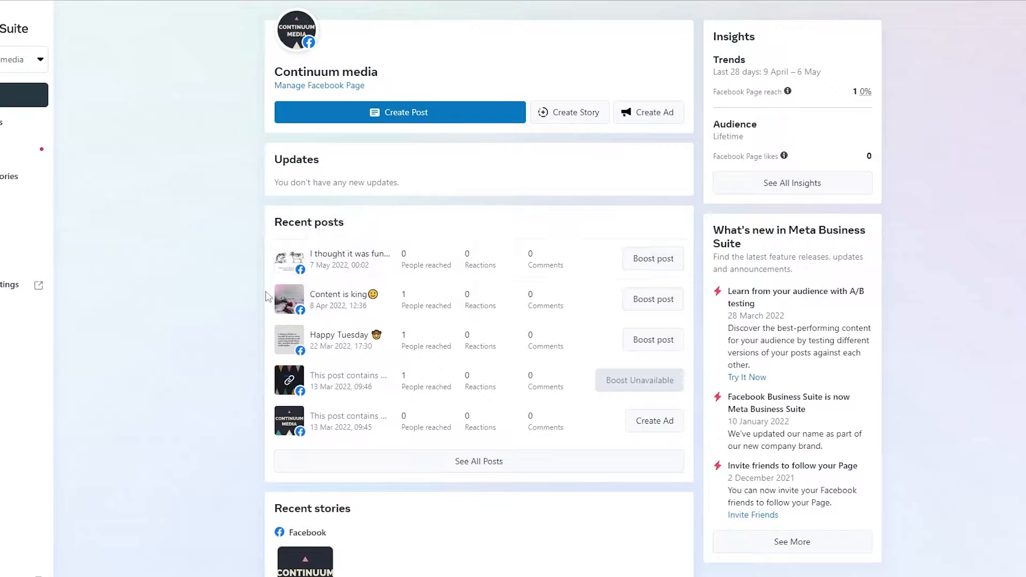
{"action": "scroll", "coordinate": [264, 360], "scroll_direction": "down", "scroll_amount": 9}
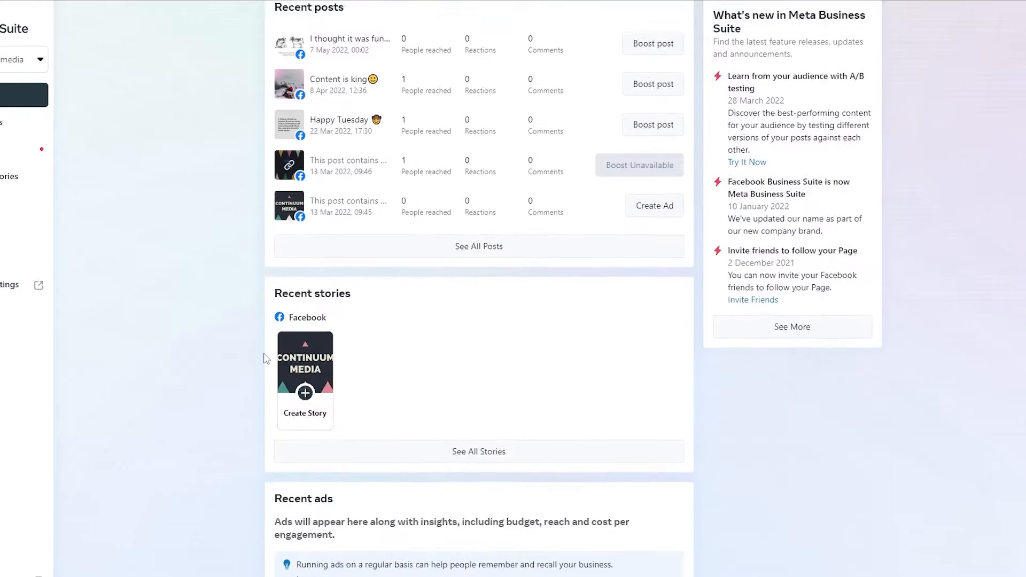
{"action": "scroll", "coordinate": [244, 414], "scroll_direction": "up", "scroll_amount": 7}
{"action": "scroll", "coordinate": [248, 412], "scroll_direction": "up", "scroll_amount": 3}
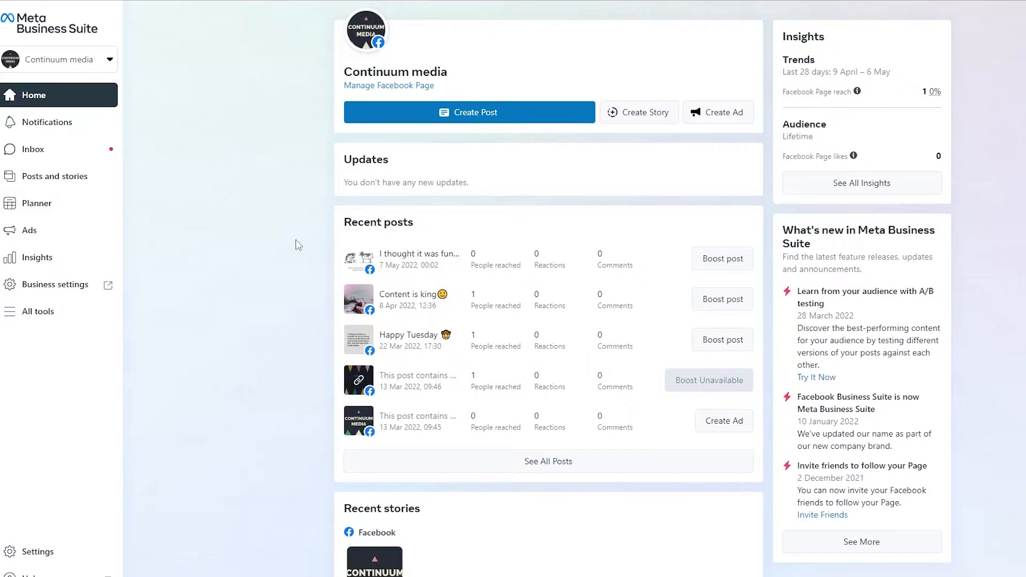
- Check which Facebook Pages are available to switch to from Continuum media, keeping the current one selected
{"action": "left_click", "coordinate": [110, 64]}
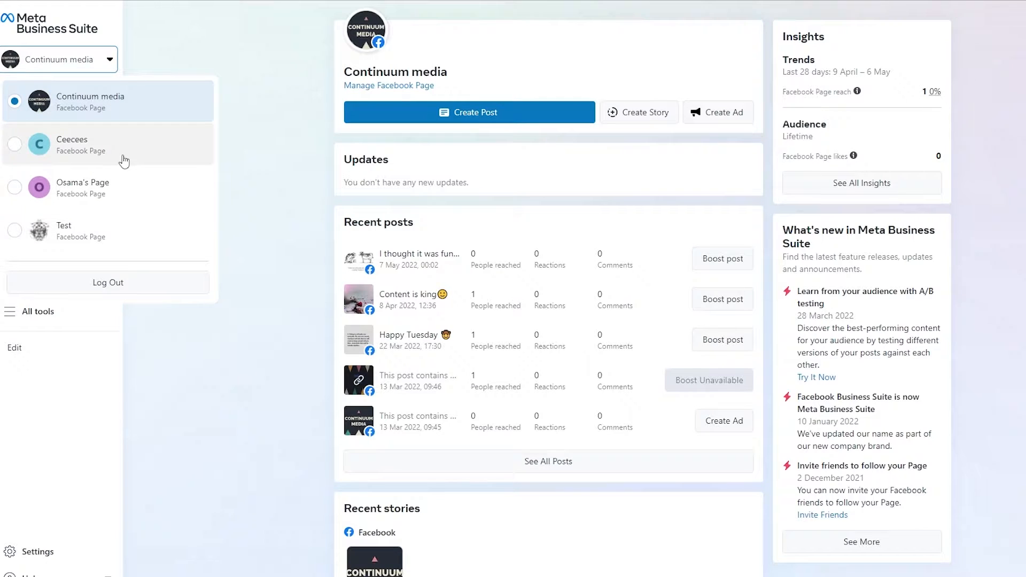
{"action": "left_click", "coordinate": [292, 96]}
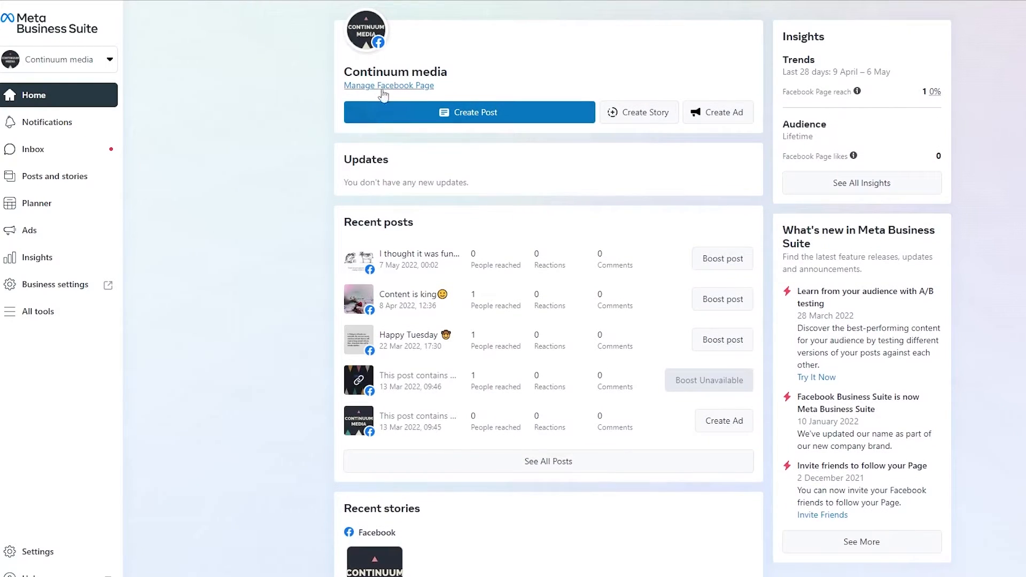
- Open the management view of the Continuum media Facebook Page and review its header and Page setup checklist
{"action": "left_click", "coordinate": [384, 90]}
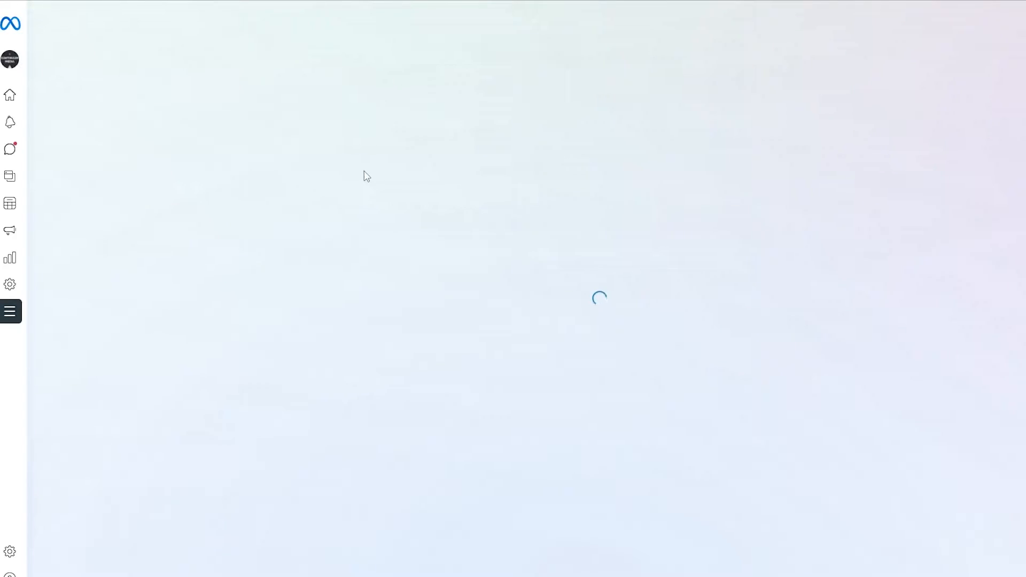
{"action": "scroll", "coordinate": [324, 232], "scroll_direction": "down", "scroll_amount": 2}
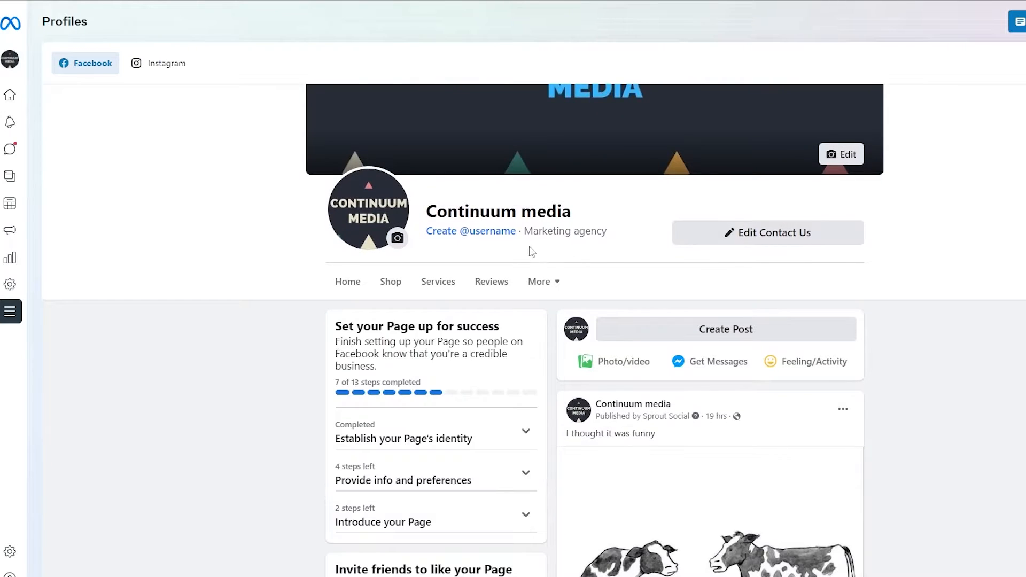
{"action": "scroll", "coordinate": [588, 160], "scroll_direction": "down", "scroll_amount": 3}
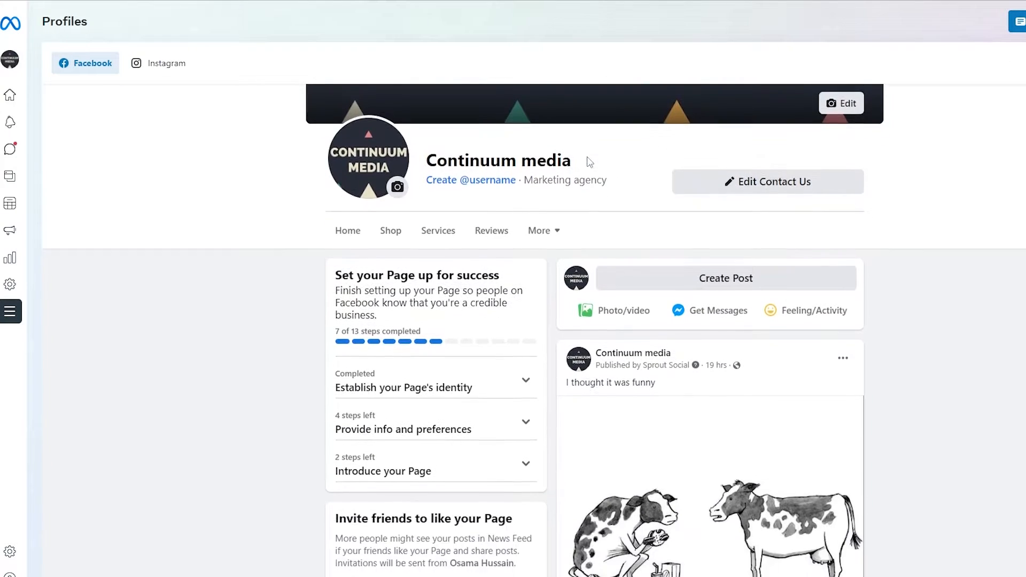
{"action": "scroll", "coordinate": [585, 160], "scroll_direction": "up", "scroll_amount": 3}
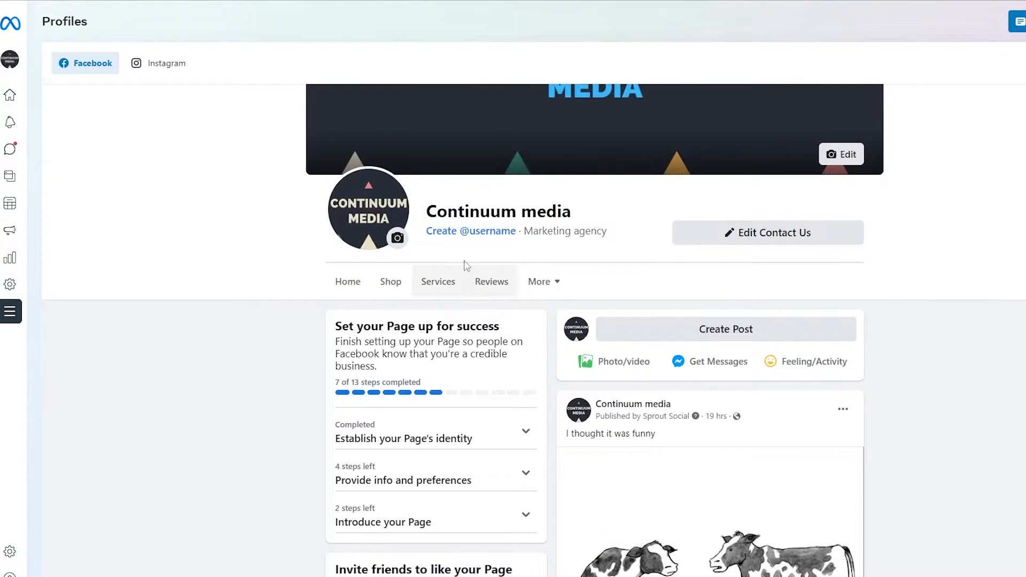
{"action": "scroll", "coordinate": [337, 330], "scroll_direction": "down", "scroll_amount": 1}
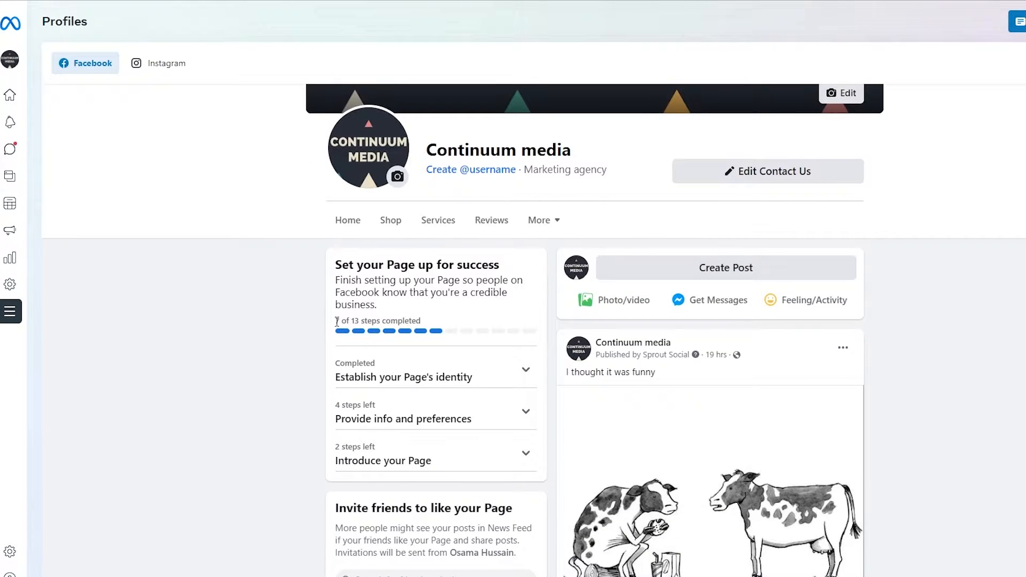
{"action": "left_click", "coordinate": [444, 338]}
{"action": "scroll", "coordinate": [504, 300], "scroll_direction": "down", "scroll_amount": 4}
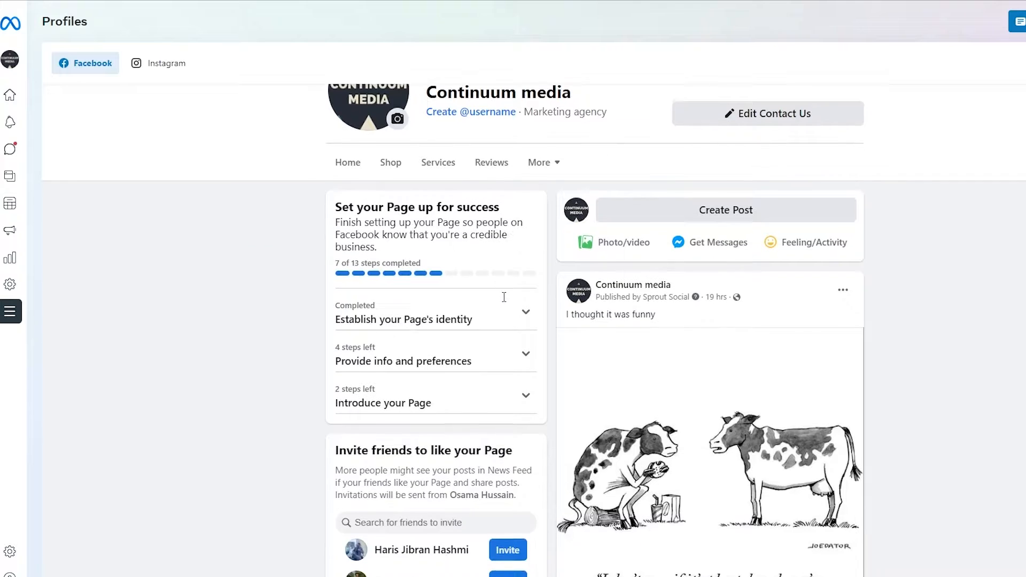
- Examine the Continuum media Page content, from friend invitations, insights and posts to photos and Page transparency
{"action": "scroll", "coordinate": [551, 300], "scroll_direction": "up", "scroll_amount": 5}
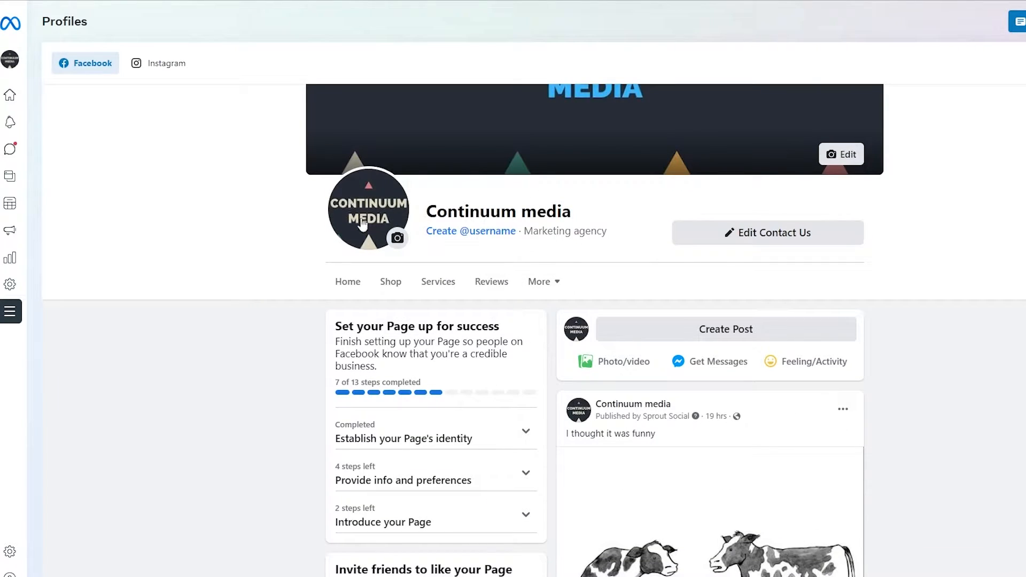
{"action": "scroll", "coordinate": [535, 225], "scroll_direction": "up", "scroll_amount": 2}
{"action": "scroll", "coordinate": [532, 193], "scroll_direction": "down", "scroll_amount": 8}
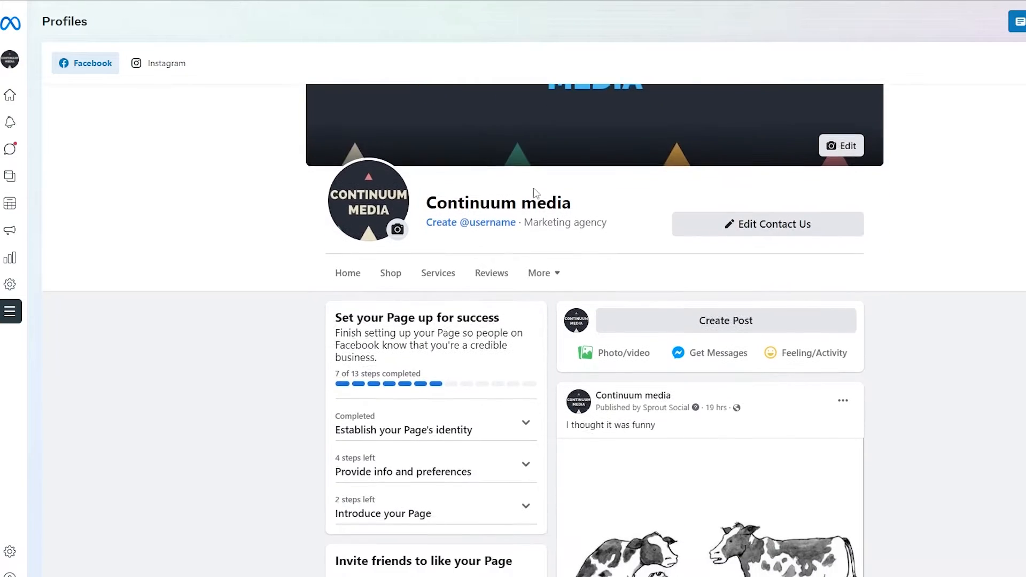
{"action": "scroll", "coordinate": [517, 378], "scroll_direction": "up", "scroll_amount": 3}
{"action": "scroll", "coordinate": [517, 378], "scroll_direction": "down", "scroll_amount": 10}
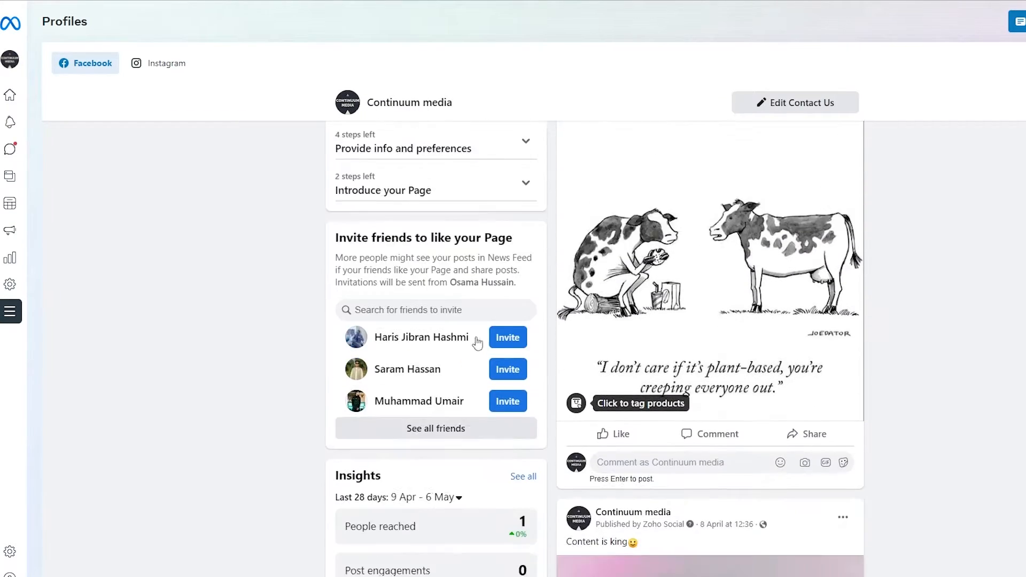
{"action": "scroll", "coordinate": [538, 323], "scroll_direction": "up", "scroll_amount": 1}
{"action": "scroll", "coordinate": [538, 323], "scroll_direction": "down", "scroll_amount": 1}
{"action": "scroll", "coordinate": [723, 328], "scroll_direction": "down", "scroll_amount": 9}
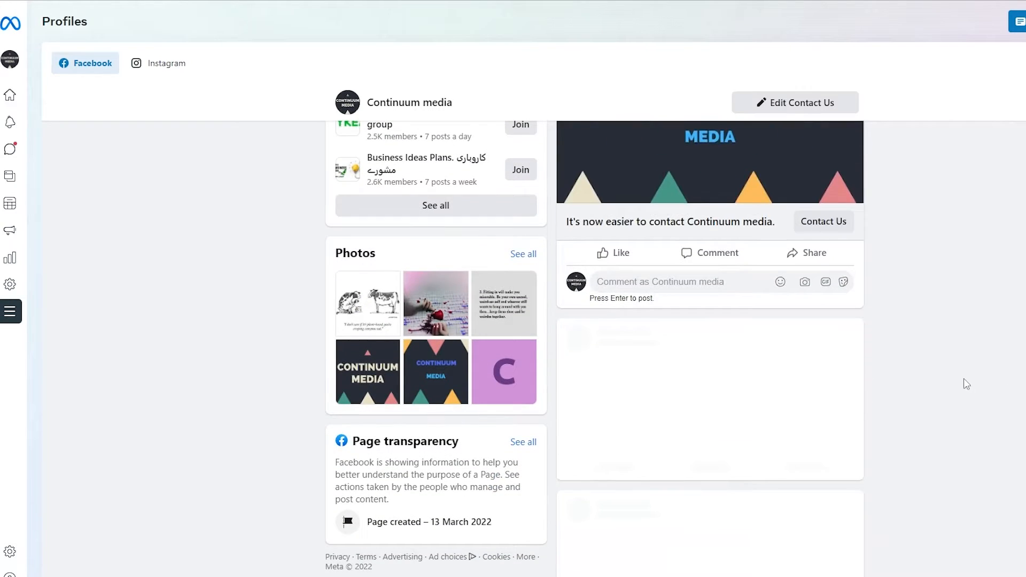
{"action": "scroll", "coordinate": [965, 379], "scroll_direction": "up", "scroll_amount": 15}
{"action": "scroll", "coordinate": [965, 372], "scroll_direction": "up", "scroll_amount": 10}
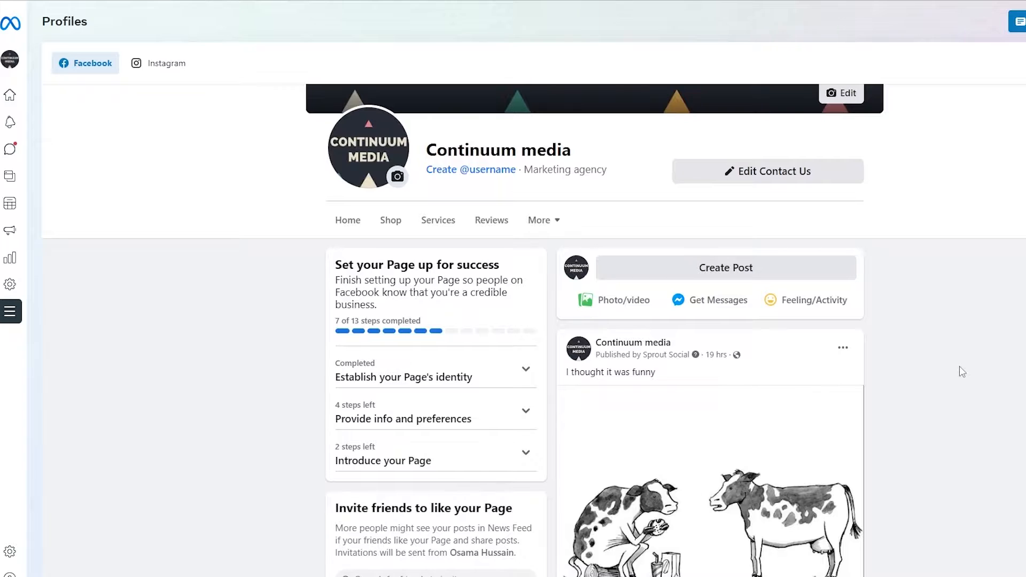
{"action": "scroll", "coordinate": [962, 372], "scroll_direction": "up", "scroll_amount": 4}
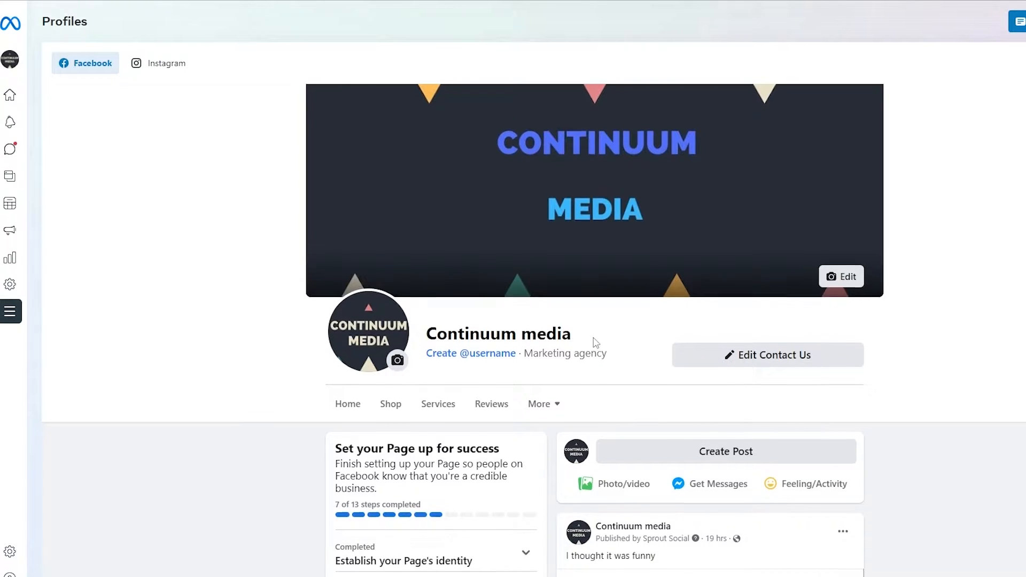
- View the Continuum media Page on Facebook and open its Shop and Services sections
{"action": "scroll", "coordinate": [592, 342], "scroll_direction": "down", "scroll_amount": 4}
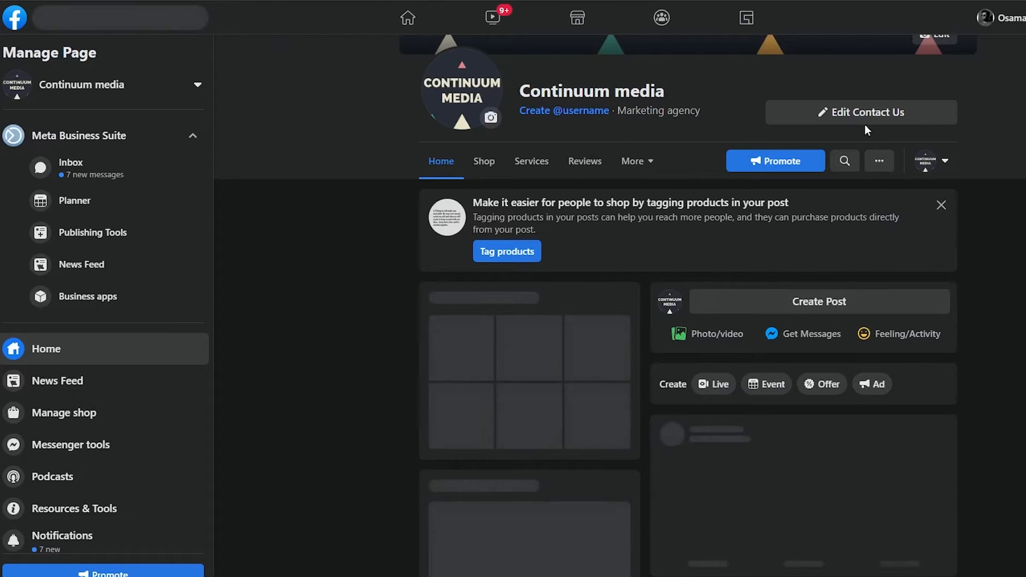
{"action": "scroll", "coordinate": [855, 161], "scroll_direction": "down", "scroll_amount": 2}
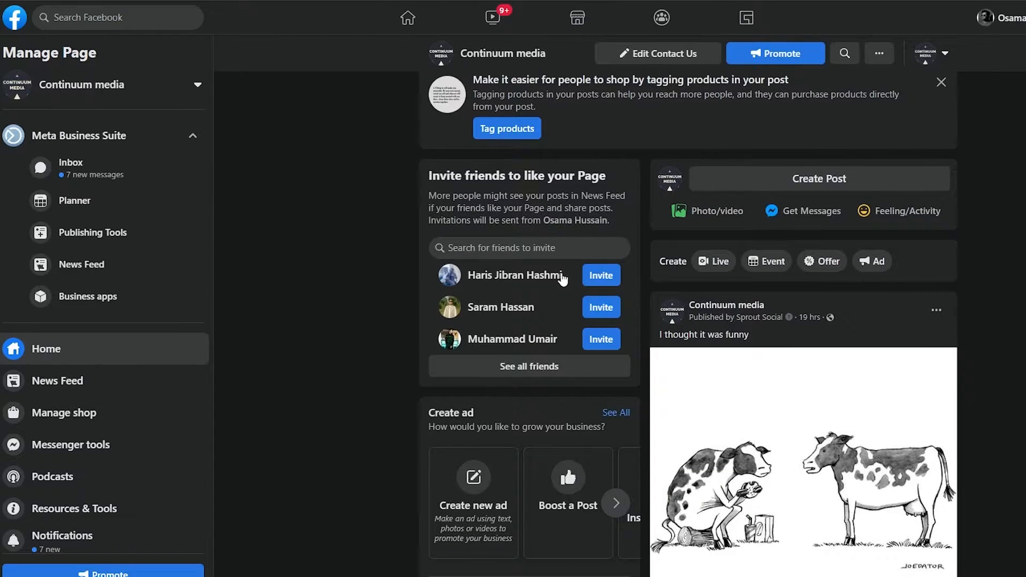
{"action": "scroll", "coordinate": [642, 277], "scroll_direction": "up", "scroll_amount": 2}
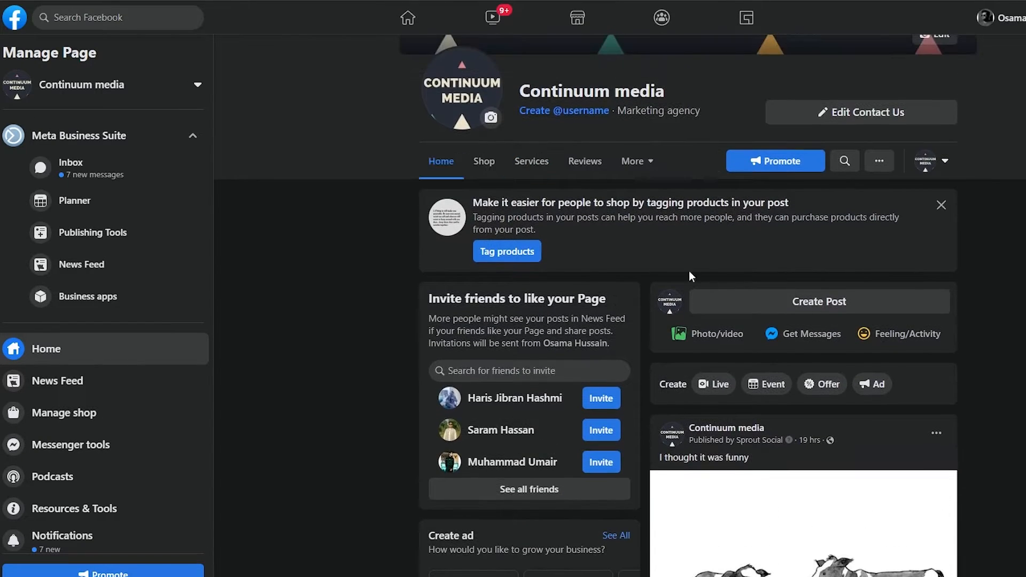
{"action": "left_click", "coordinate": [487, 171]}
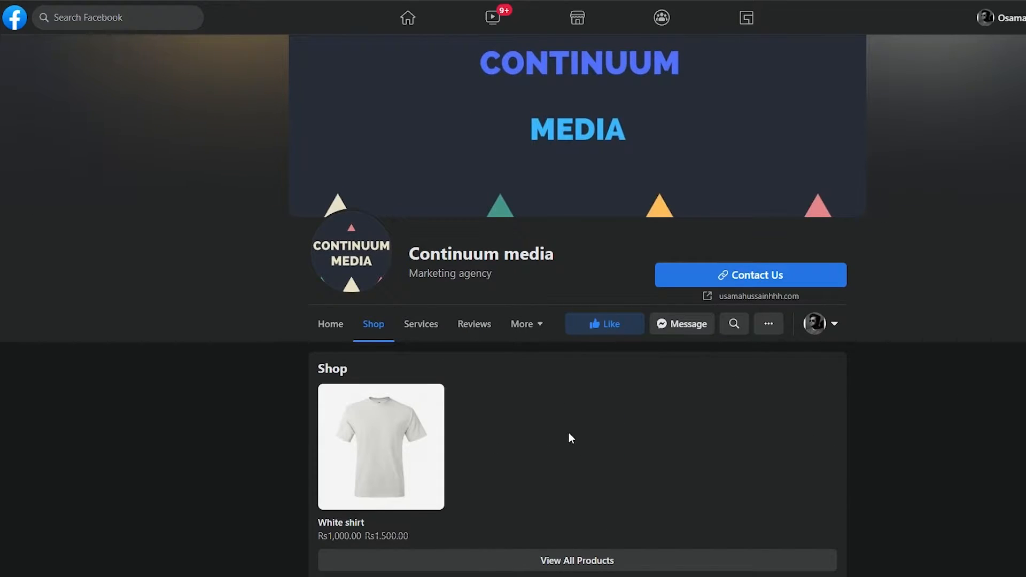
{"action": "left_click", "coordinate": [422, 327]}
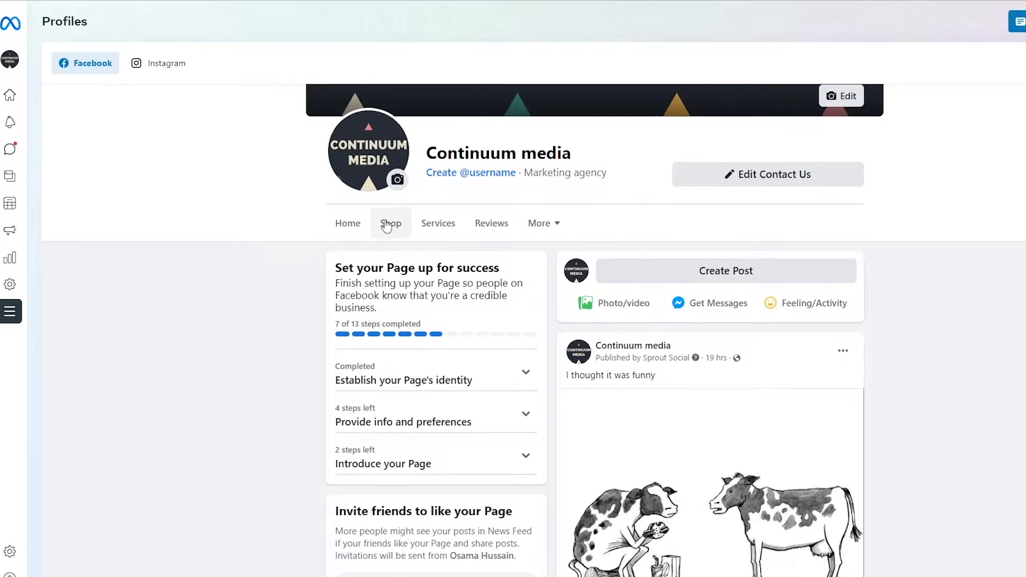
{"action": "scroll", "coordinate": [369, 257], "scroll_direction": "up", "scroll_amount": 2}
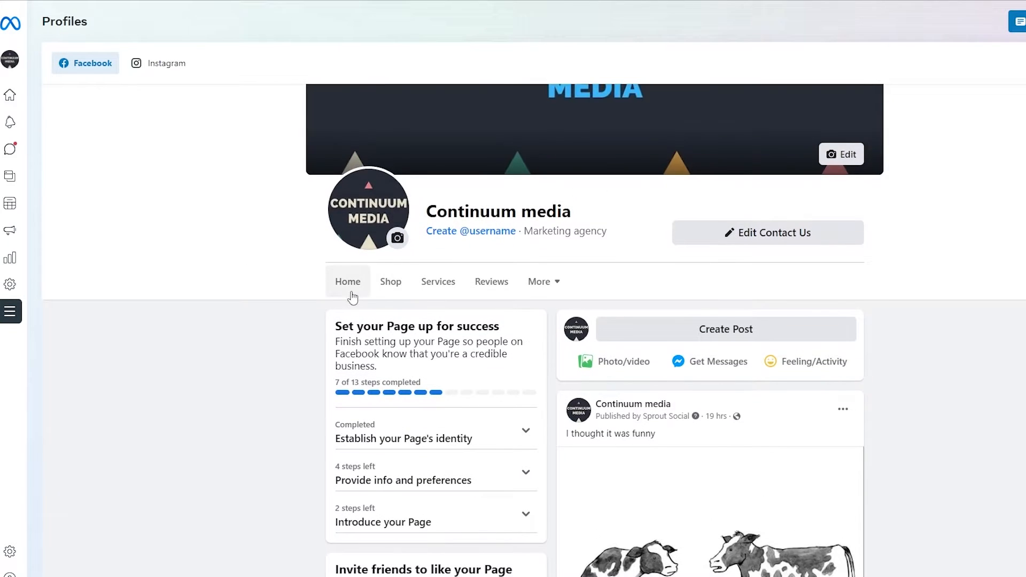
{"action": "left_click", "coordinate": [391, 282]}
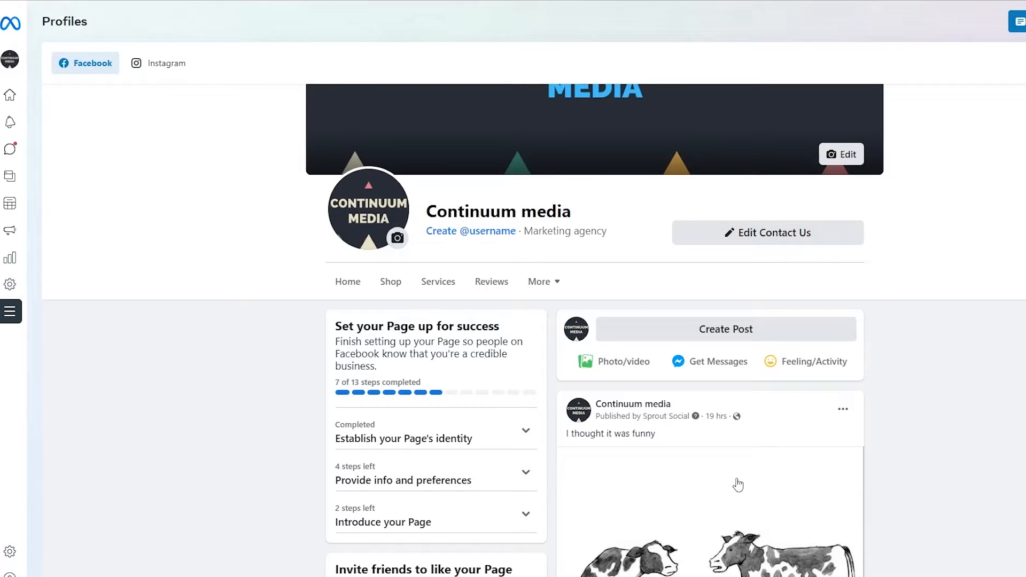
{"action": "scroll", "coordinate": [516, 270], "scroll_direction": "down", "scroll_amount": 2}
{"action": "scroll", "coordinate": [443, 161], "scroll_direction": "up", "scroll_amount": 5}
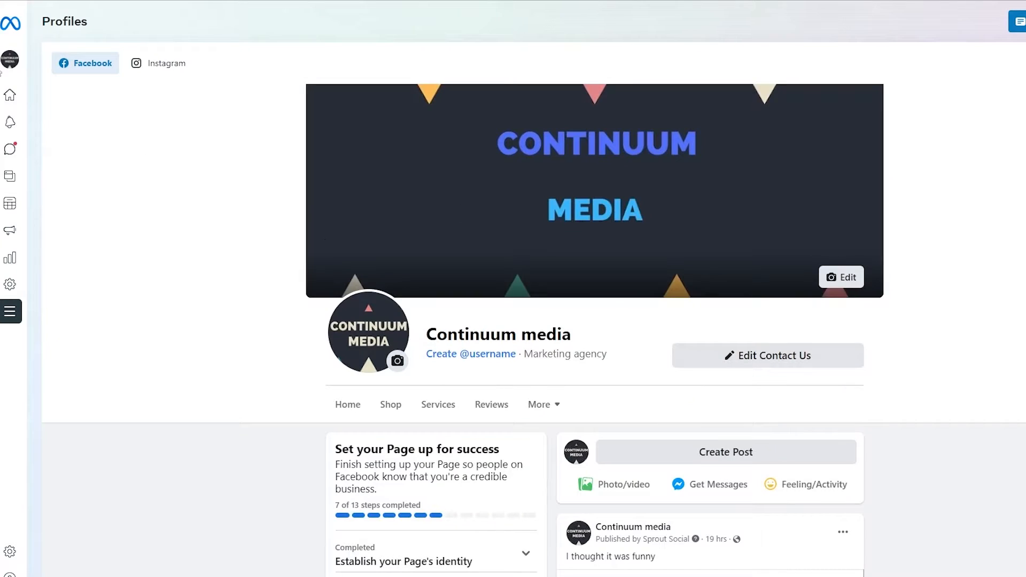
- Return to the Home dashboard to view recent posts and stories, and open Business settings to look through its sections
{"action": "left_click", "coordinate": [10, 97]}
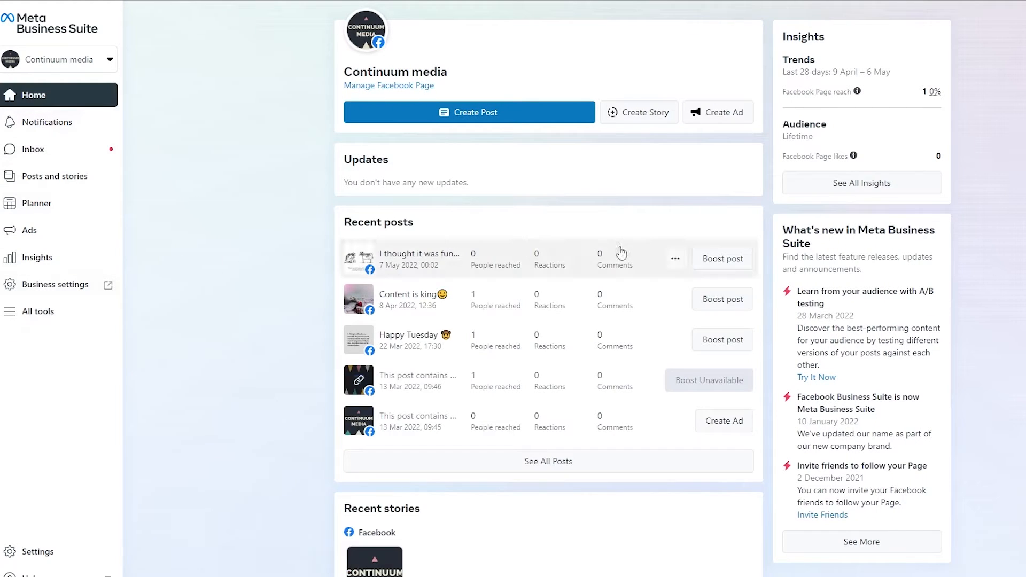
{"action": "scroll", "coordinate": [621, 252], "scroll_direction": "down", "scroll_amount": 3}
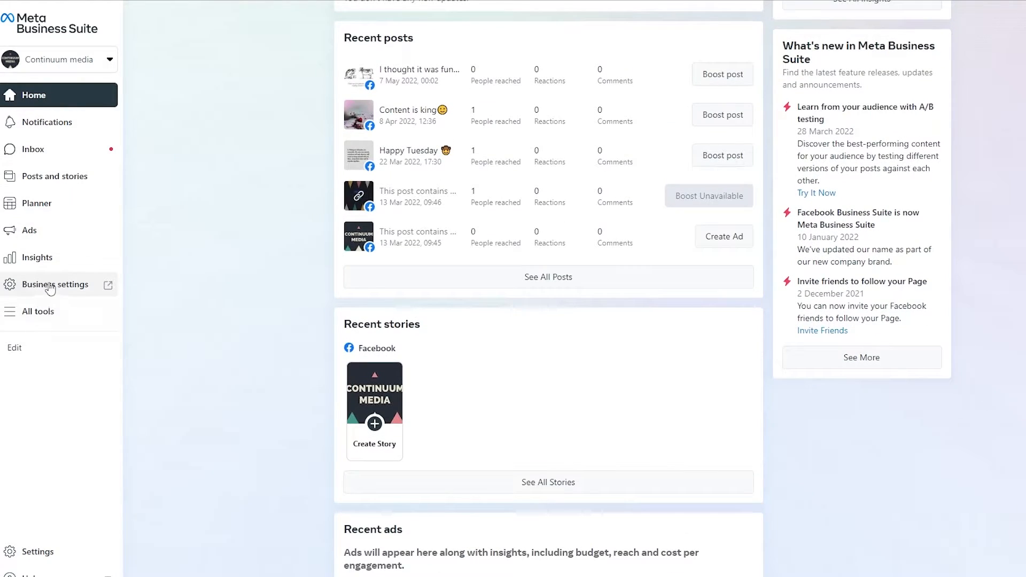
{"action": "left_click", "coordinate": [50, 296]}
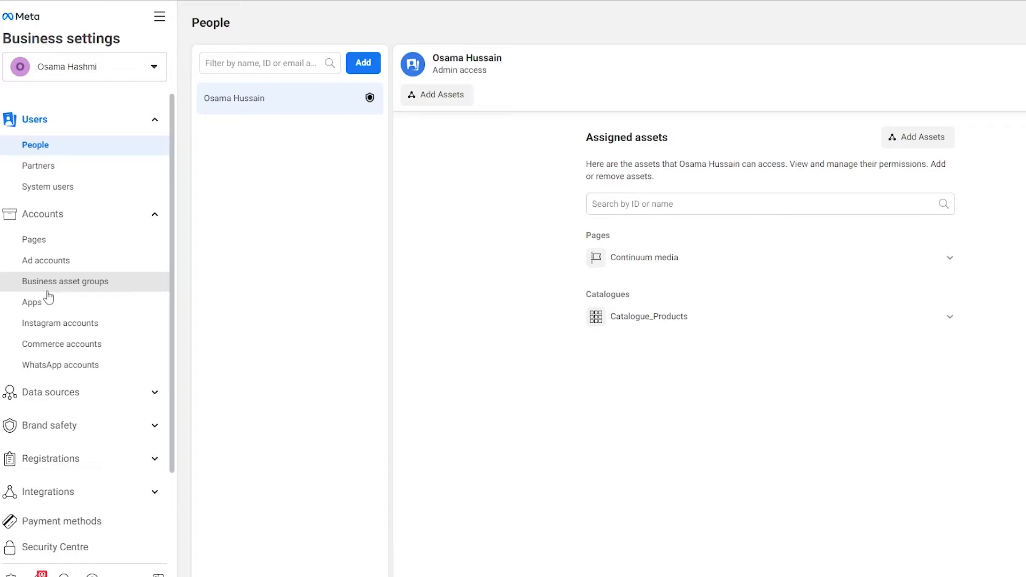
{"action": "scroll", "coordinate": [48, 298], "scroll_direction": "down", "scroll_amount": 2}
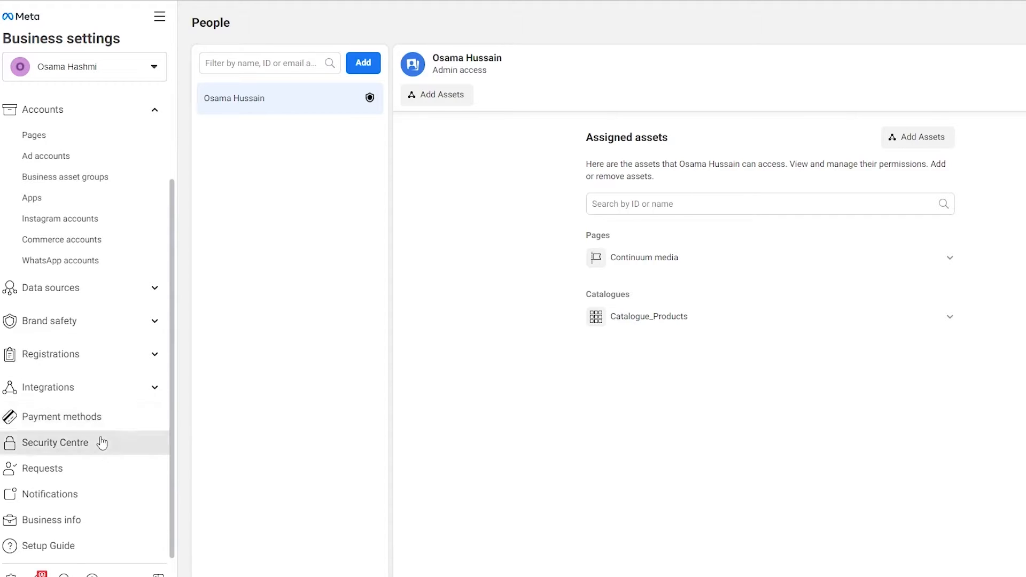
{"action": "scroll", "coordinate": [84, 523], "scroll_direction": "up", "scroll_amount": 2}
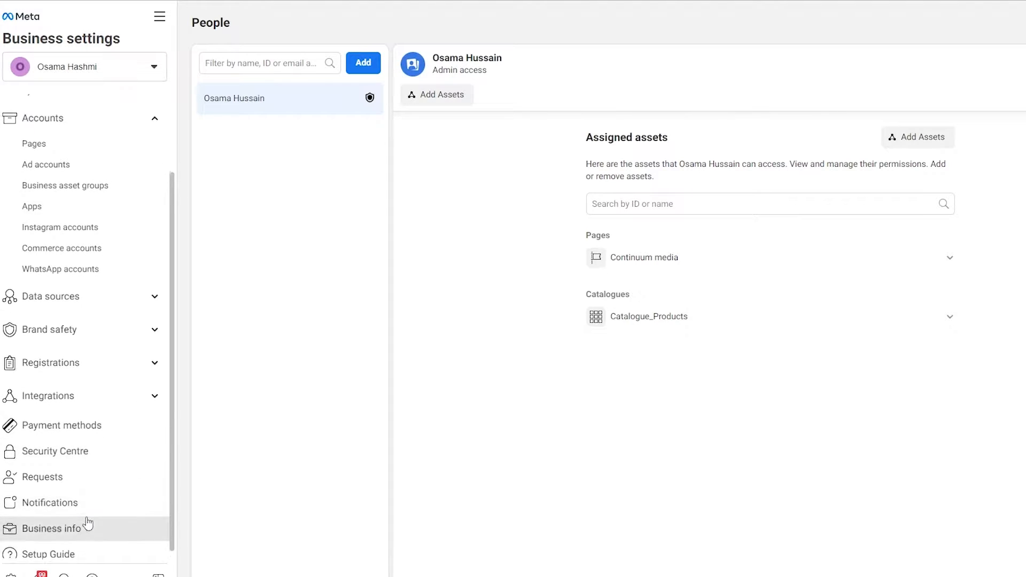
{"action": "scroll", "coordinate": [105, 167], "scroll_direction": "down", "scroll_amount": 2}
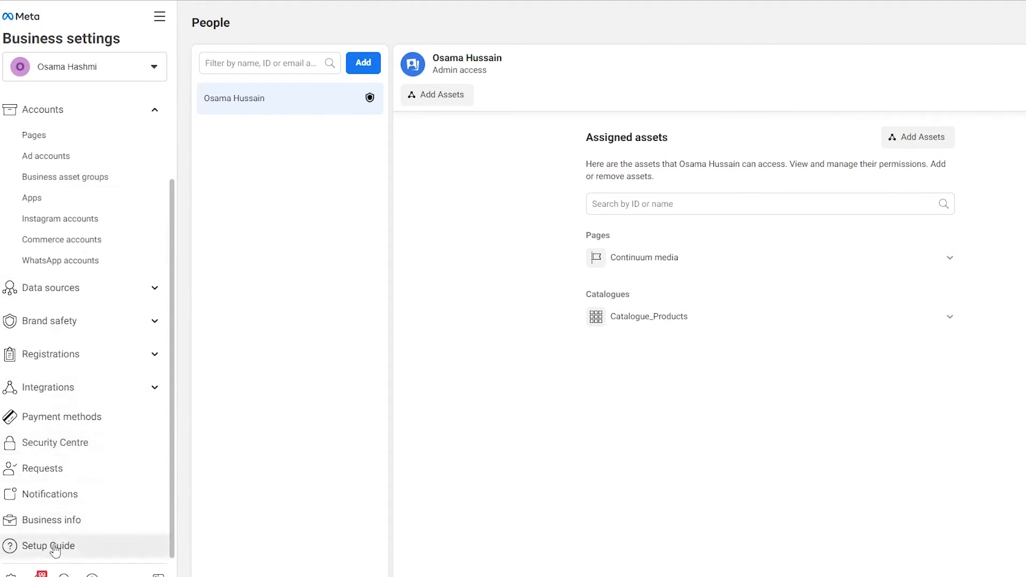
- Open Commerce Manager for the Continuum media shop and postpone changing the Page button to View Shop
{"action": "left_click", "coordinate": [64, 574]}
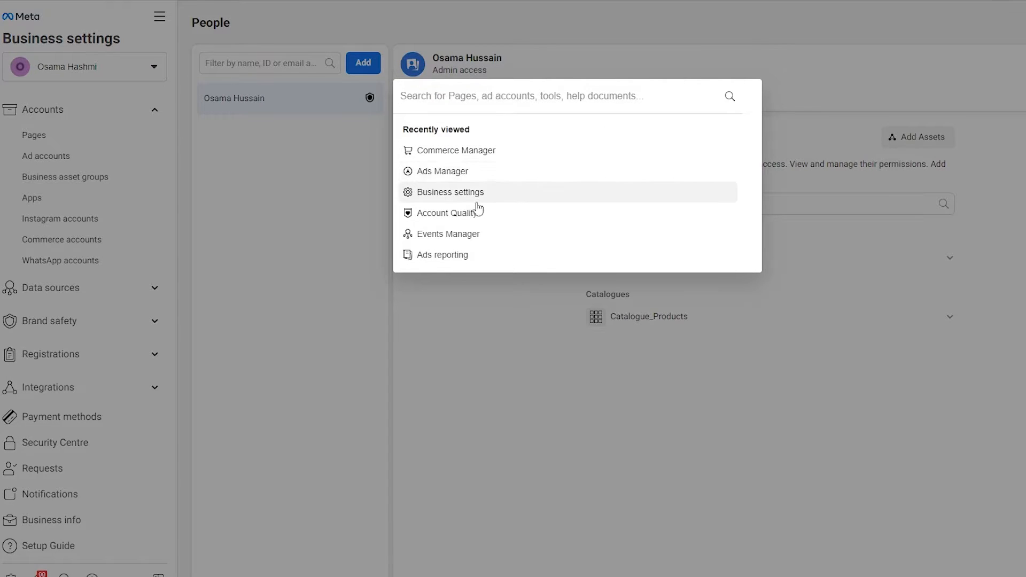
{"action": "left_click", "coordinate": [451, 154]}
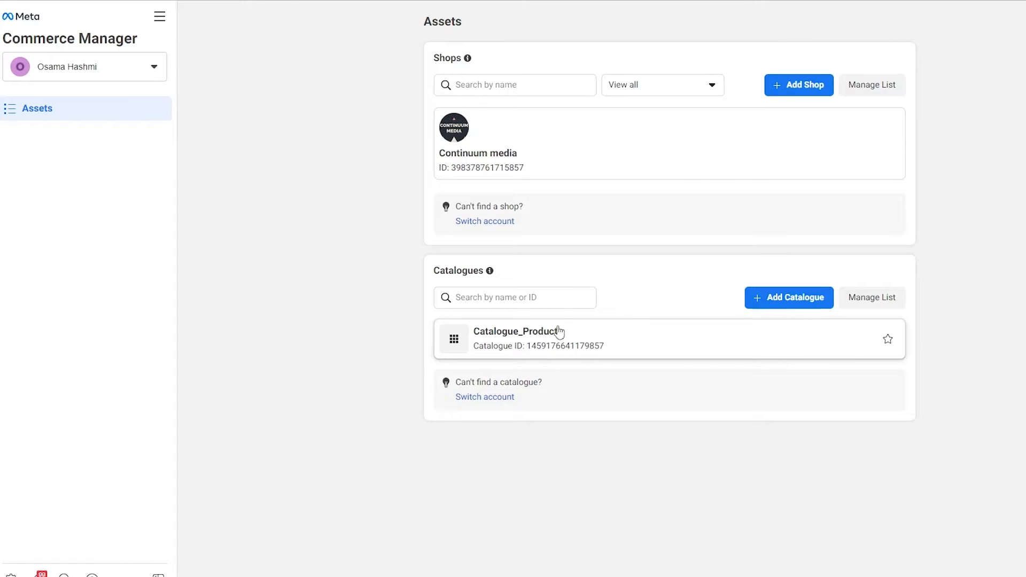
{"action": "left_click", "coordinate": [785, 309]}
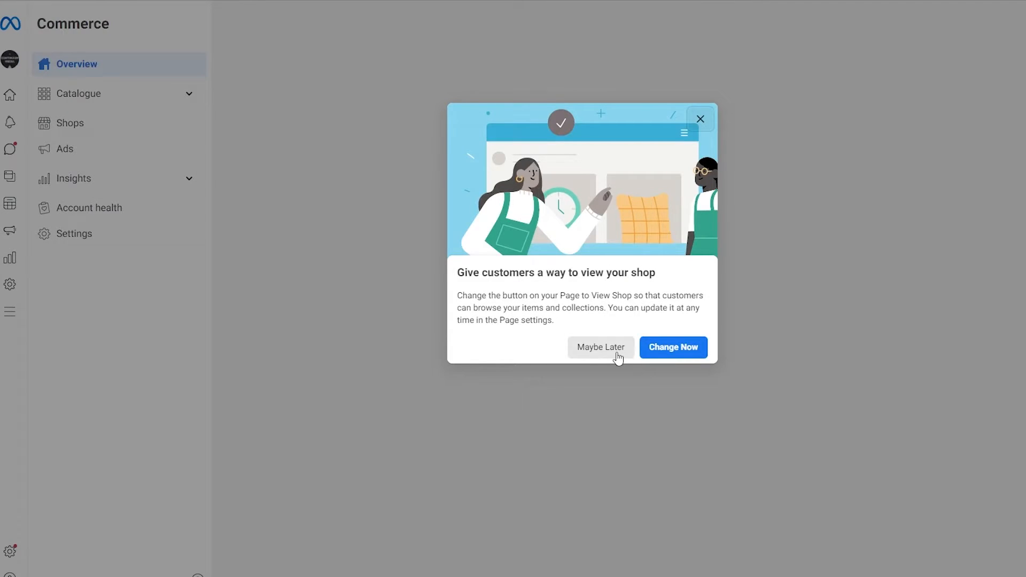
{"action": "left_click", "coordinate": [612, 351]}
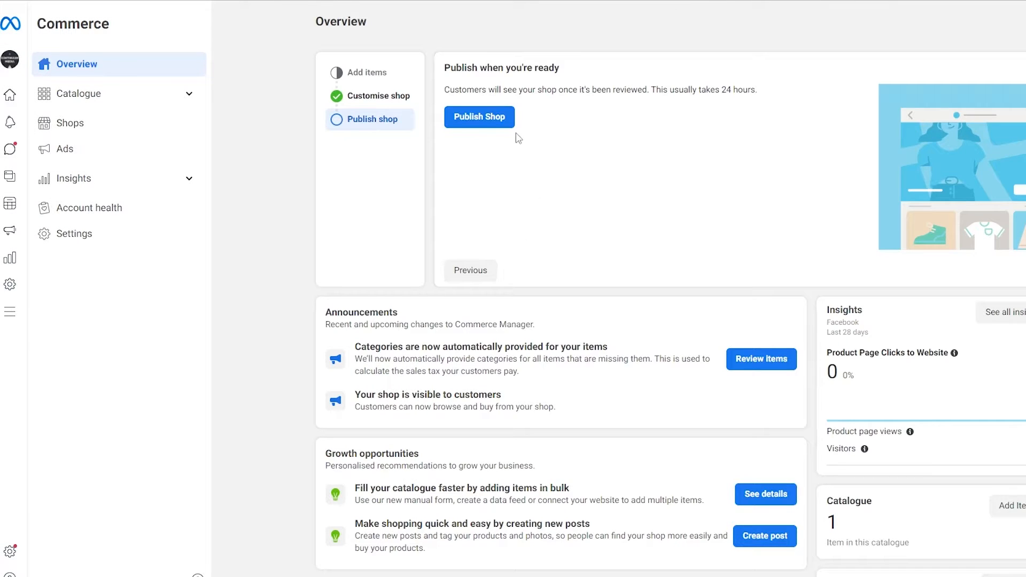
- Review the shop setup stages in the Commerce overview: adding items, customising the shop and publishing it
{"action": "scroll", "coordinate": [517, 138], "scroll_direction": "down", "scroll_amount": 2}
{"action": "scroll", "coordinate": [517, 138], "scroll_direction": "up", "scroll_amount": 2}
{"action": "left_click", "coordinate": [385, 80]}
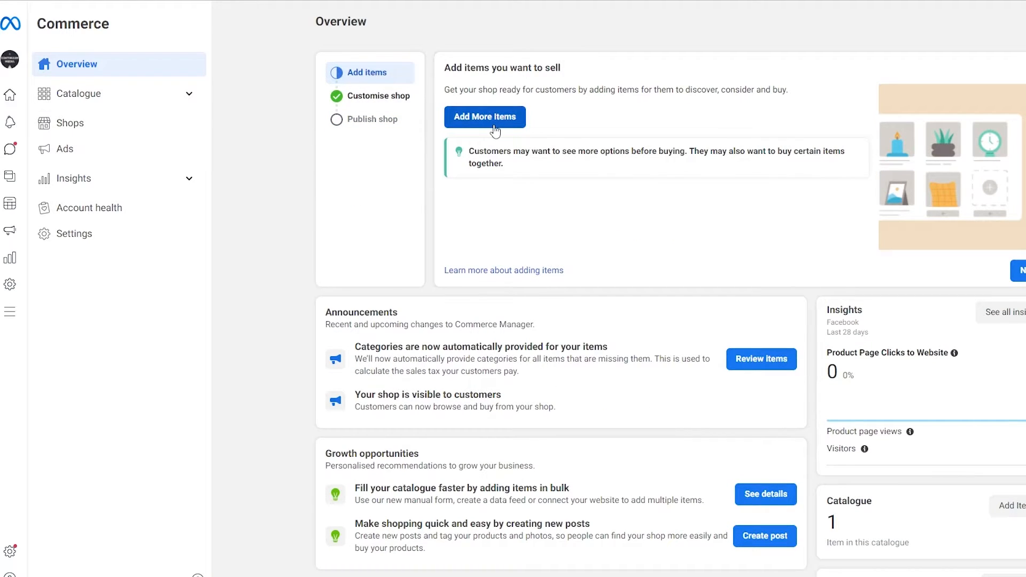
{"action": "left_click", "coordinate": [377, 97]}
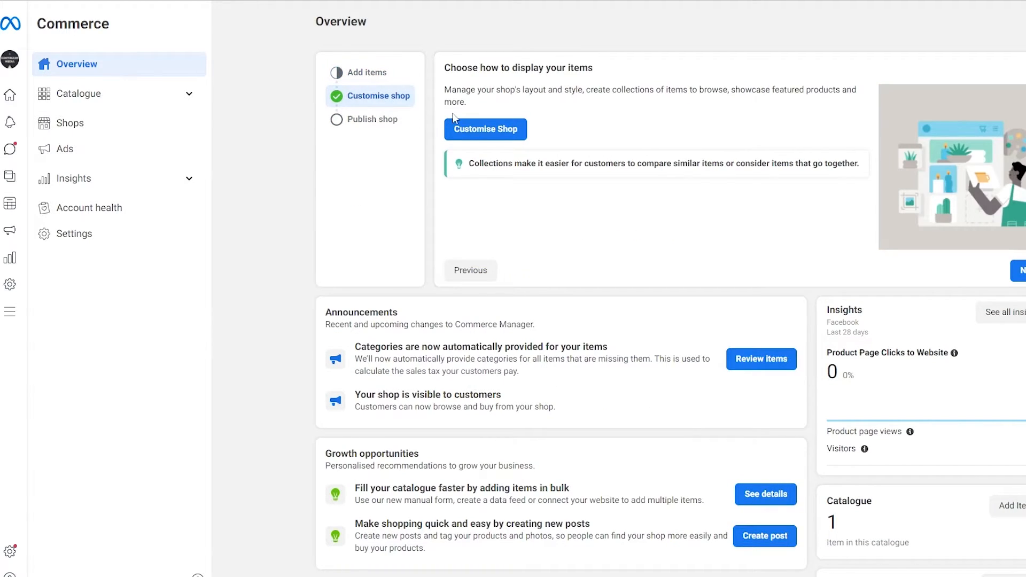
{"action": "left_click", "coordinate": [383, 123]}
{"action": "left_click", "coordinate": [377, 96]}
{"action": "left_click", "coordinate": [368, 72]}
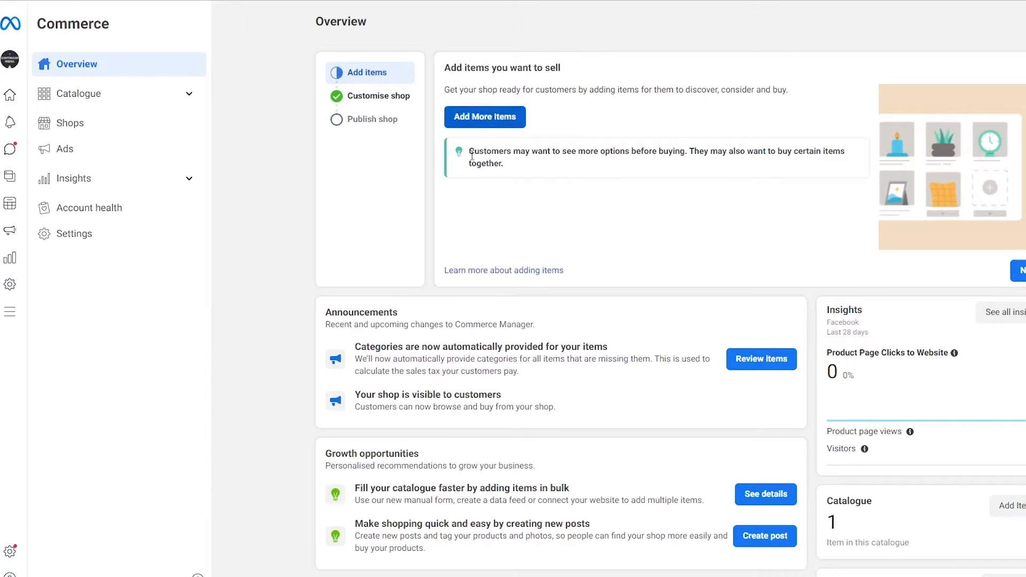
- Start adding more catalogue items with the Manual option and add a second item row to the form
{"action": "left_click", "coordinate": [470, 126]}
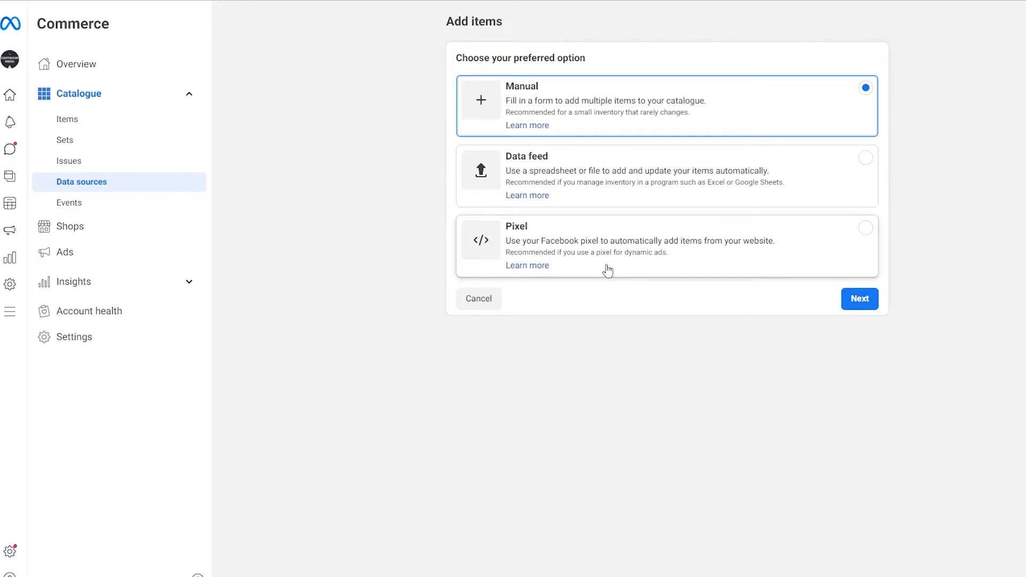
{"action": "left_click", "coordinate": [565, 109]}
{"action": "left_click", "coordinate": [859, 299]}
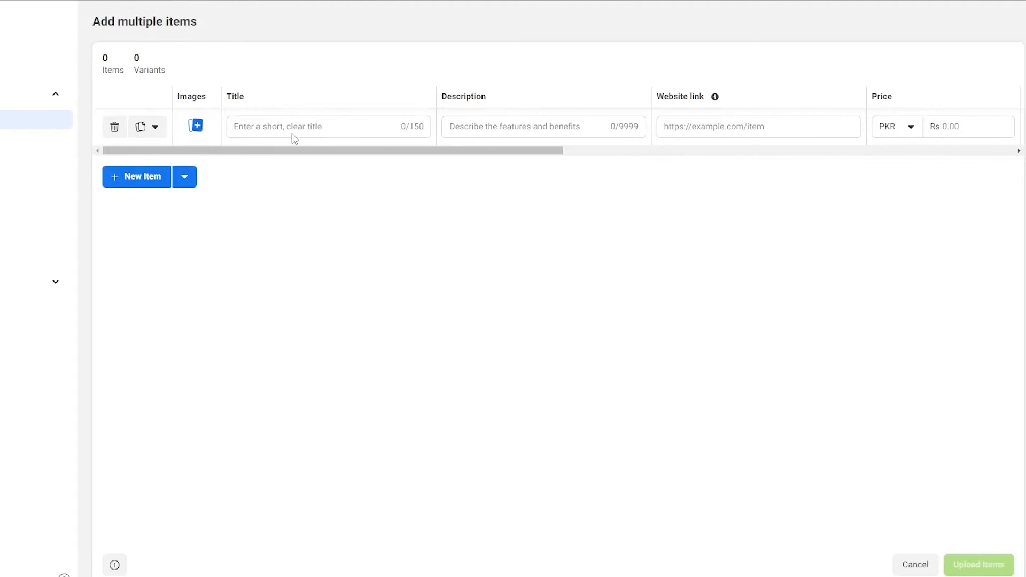
{"action": "left_click", "coordinate": [127, 181]}
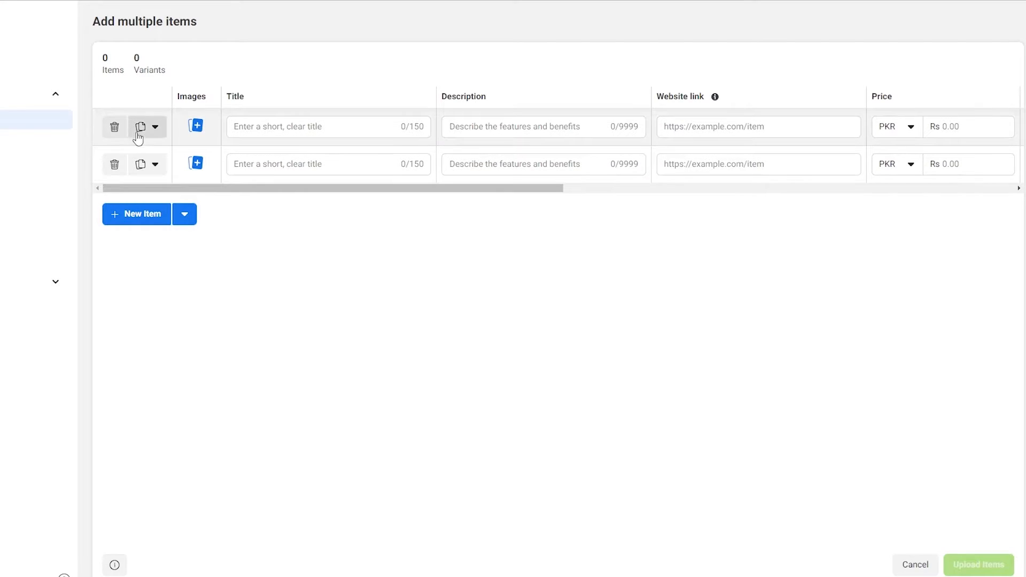
- Set the first item's title to "Black Tshirt"
{"action": "left_click", "coordinate": [302, 130]}
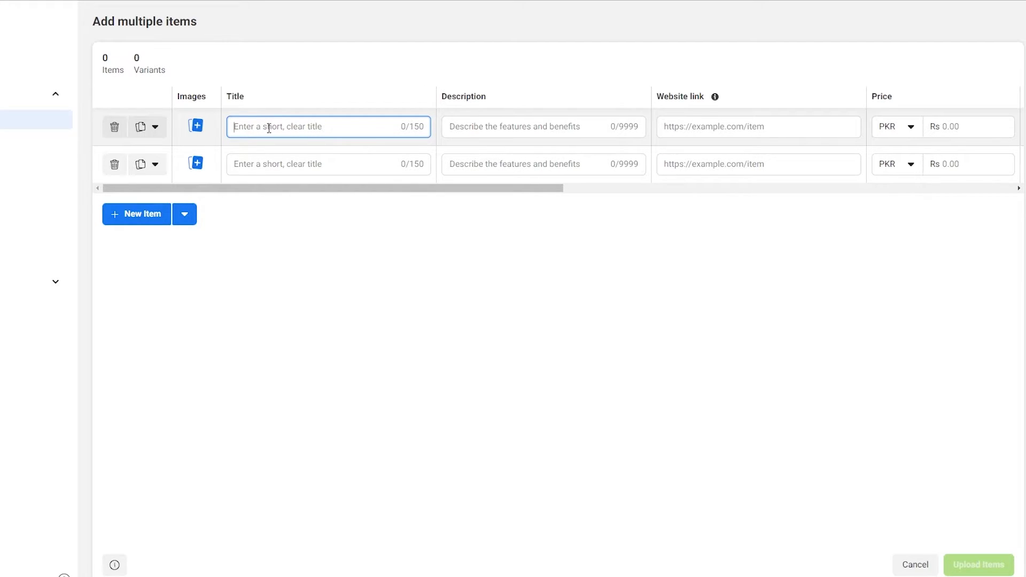
{"action": "type", "text": "Illustration"}
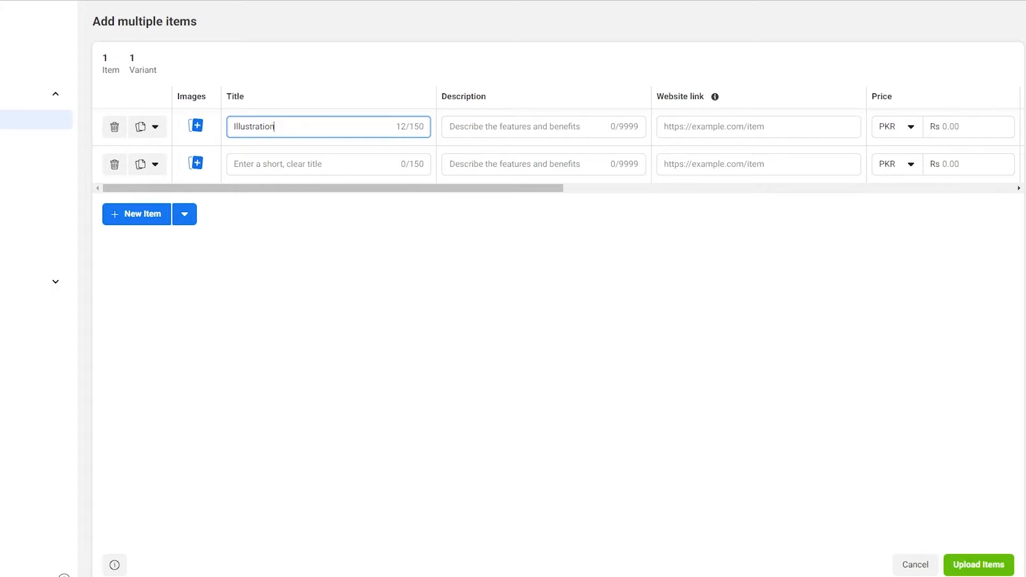
{"action": "left_click_drag", "start_coordinate": [304, 127], "coordinate": [212, 134]}
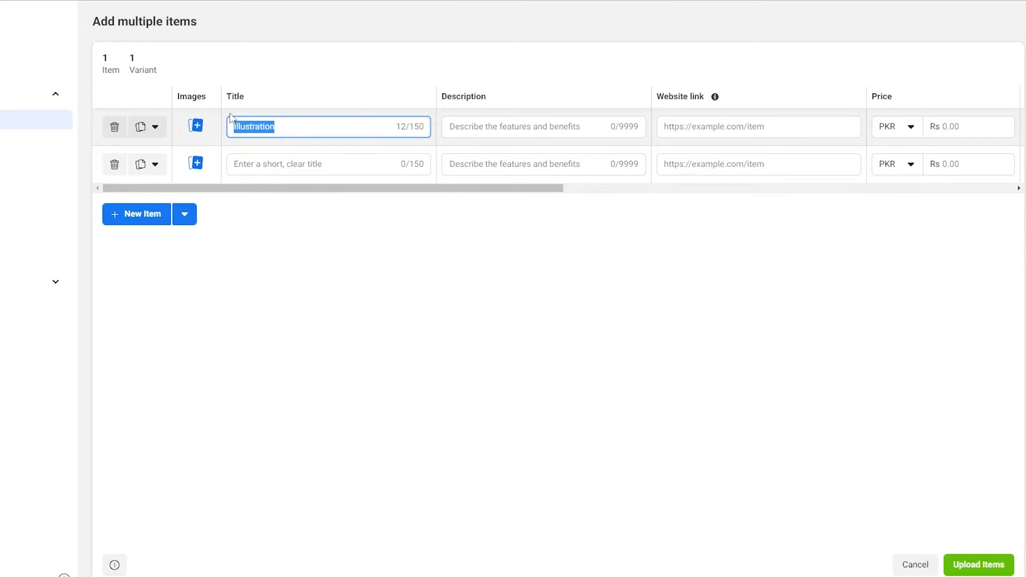
{"action": "type", "text": "Black Tshirt"}
- Describe the first item as "It's an XML t-shirt" with "The material is cotton" on a second line
{"action": "left_click", "coordinate": [493, 137]}
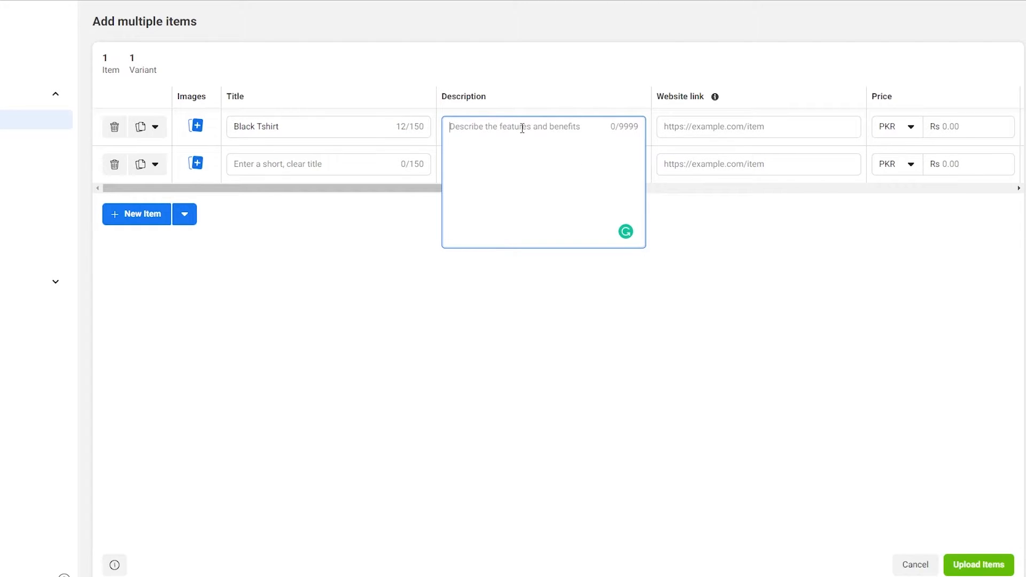
{"action": "type", "text": "It's an XML t shirt"}
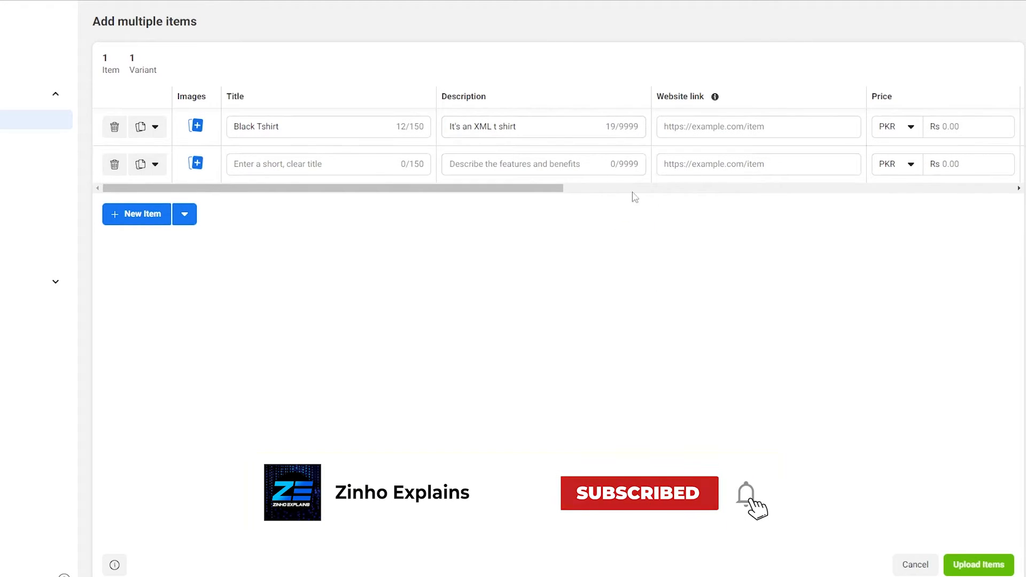
{"action": "left_click", "coordinate": [543, 126]}
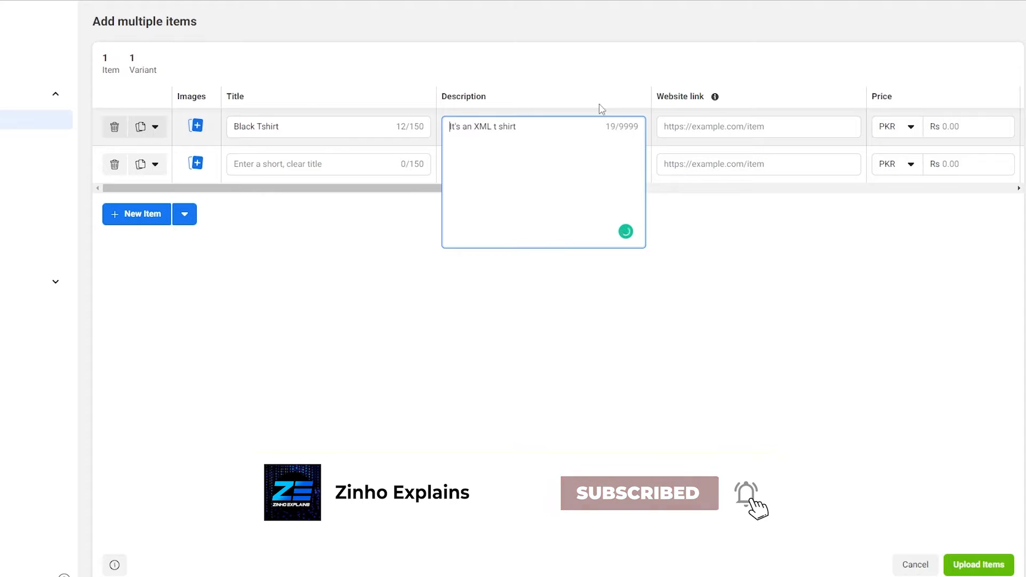
{"action": "left_click", "coordinate": [571, 125]}
{"action": "key", "text": "Return"}
{"action": "type", "text": "It's"}
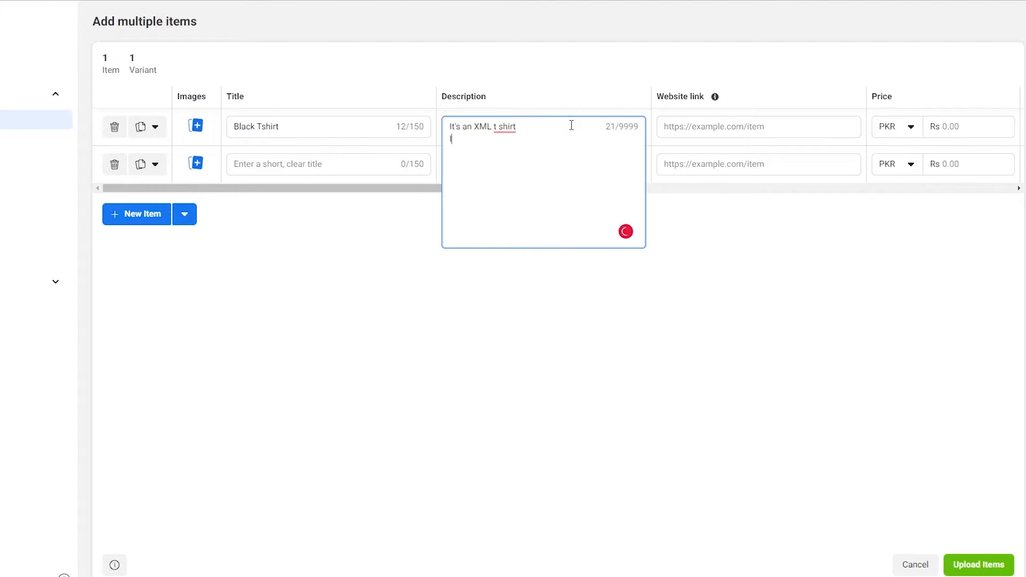
{"action": "type", "text": "material is cotton"}
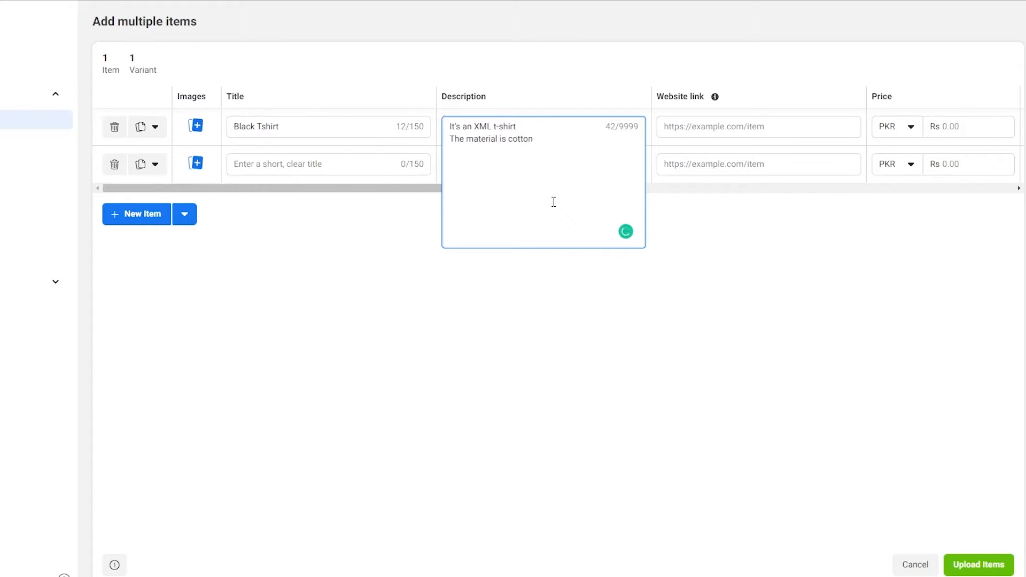
- Search Google for "blac tshirt" in a new browser tab, view the image results and open Dior's 'CD Icon' T-Shirt, Relaxed Fit
{"action": "left_click", "coordinate": [725, 132]}
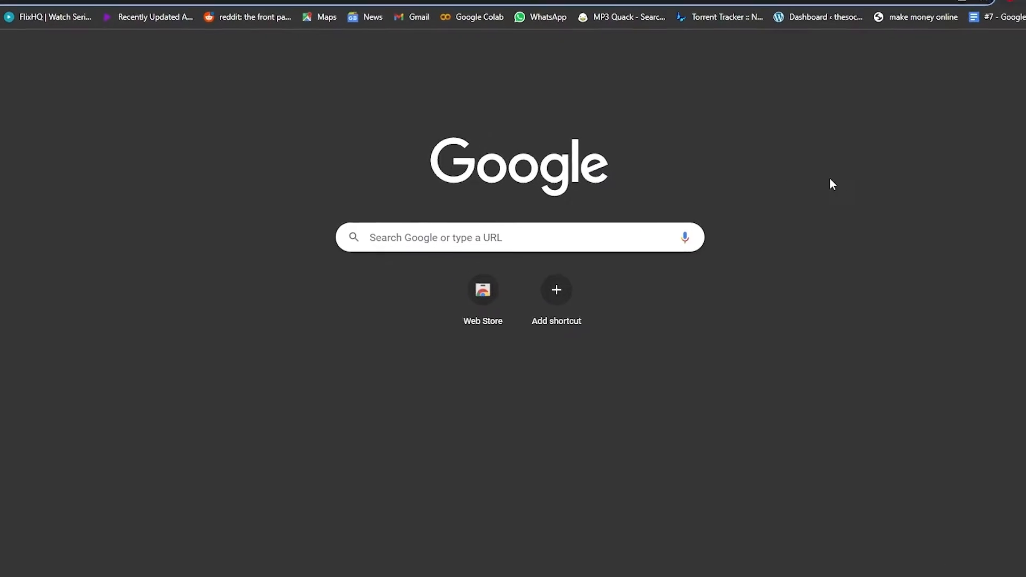
{"action": "type", "text": "blac"}
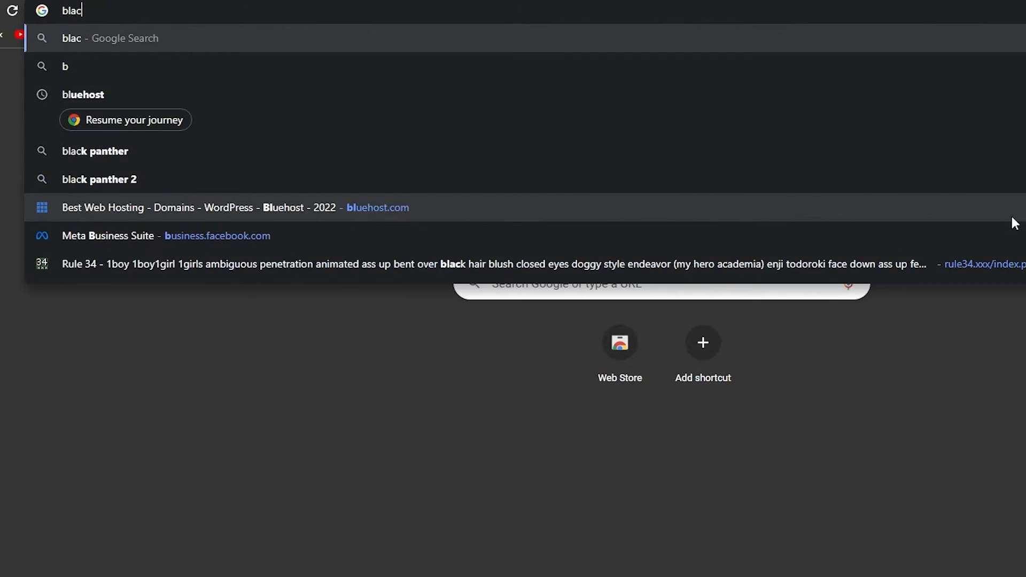
{"action": "type", "text": " tsi"}
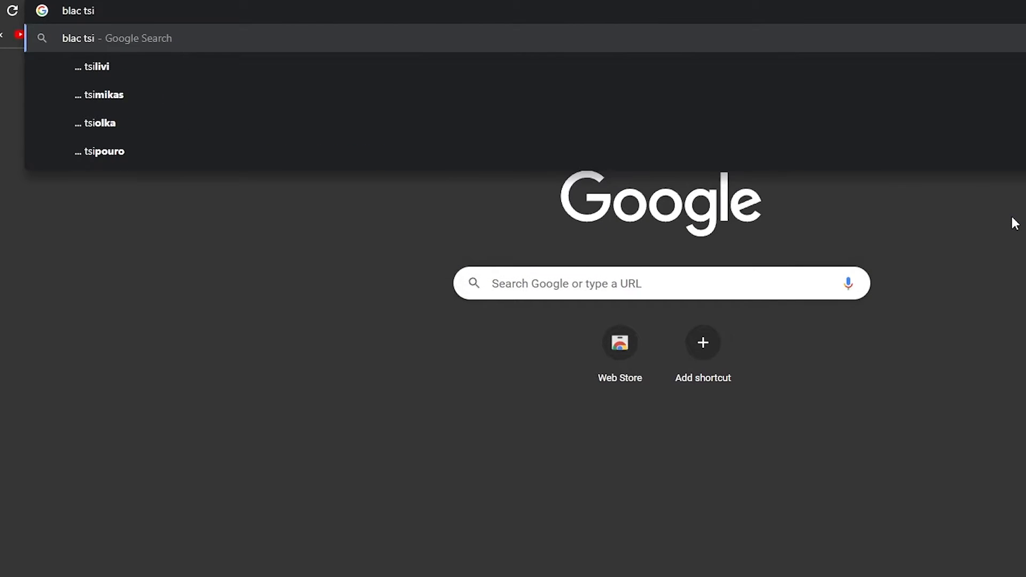
{"action": "type", "text": "hirt"}
{"action": "key", "text": "Return"}
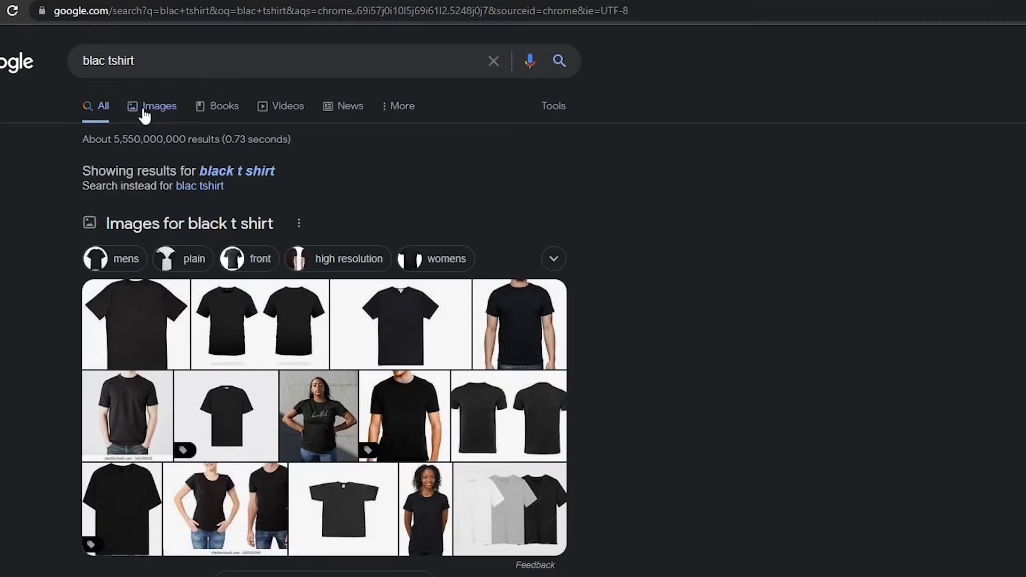
{"action": "left_click", "coordinate": [147, 106]}
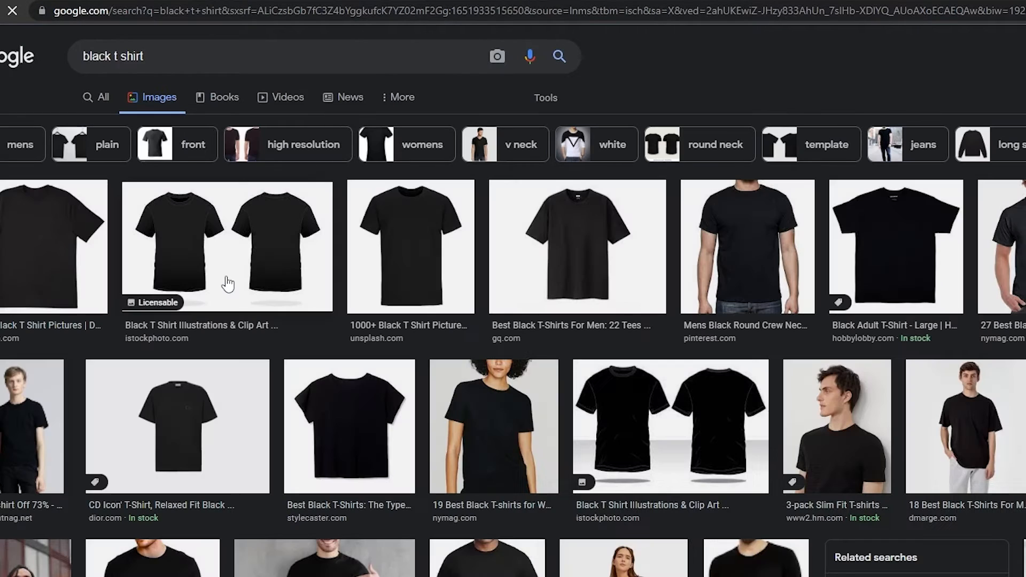
{"action": "left_click", "coordinate": [178, 426]}
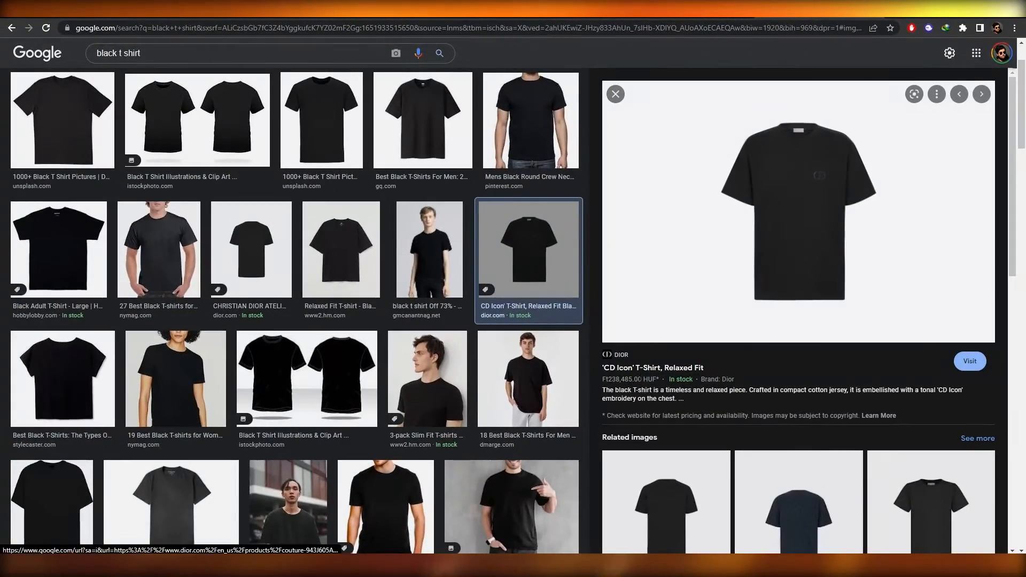
- Open the T-shirt's Dior product page and paste its address as the Black Tshirt item's website link
{"action": "right_click", "coordinate": [791, 299]}
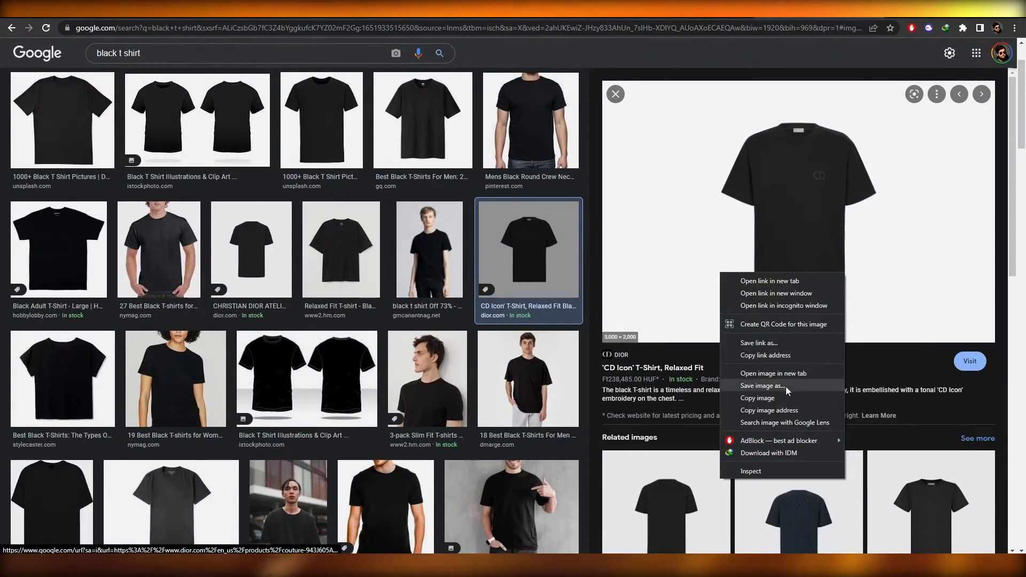
{"action": "left_click", "coordinate": [728, 294]}
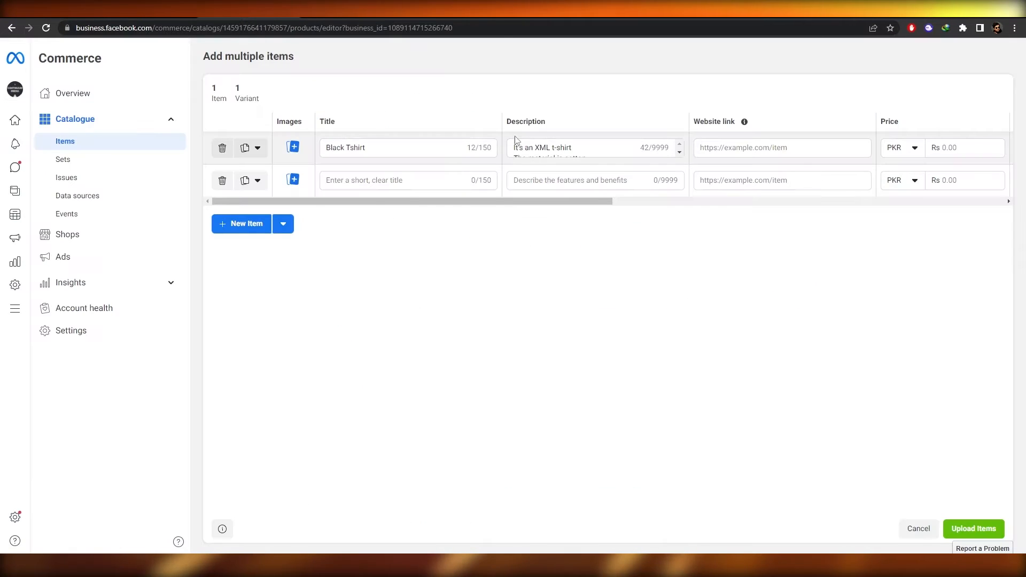
{"action": "left_click", "coordinate": [724, 150]}
{"action": "key", "text": "ctrl+v"}
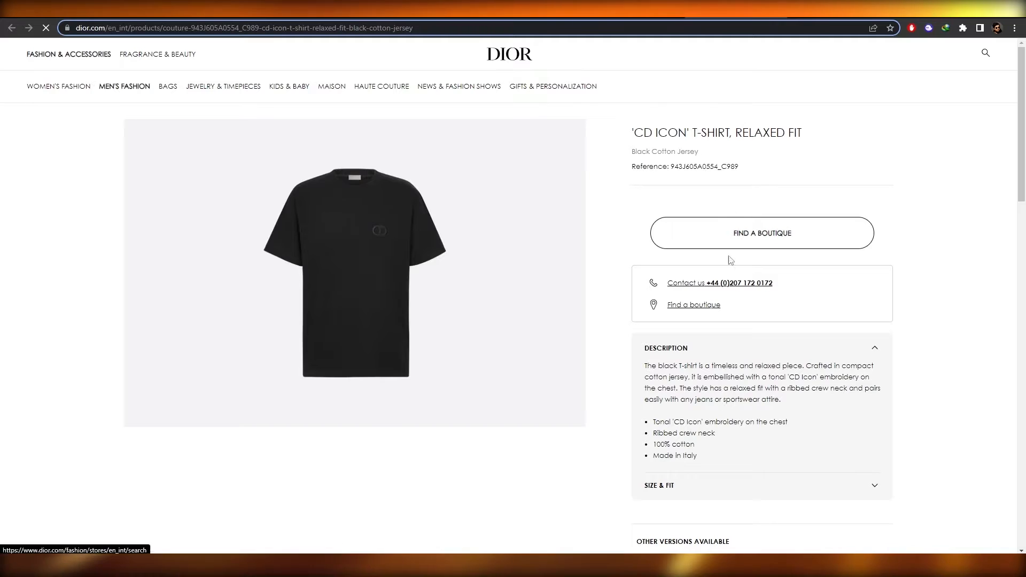
- Replace the Black Tshirt item's description with the text copied from the Dior product page and set its price to Rs 50
{"action": "scroll", "coordinate": [731, 260], "scroll_direction": "down", "scroll_amount": 3}
{"action": "left_click_drag", "start_coordinate": [644, 225], "coordinate": [722, 338]}
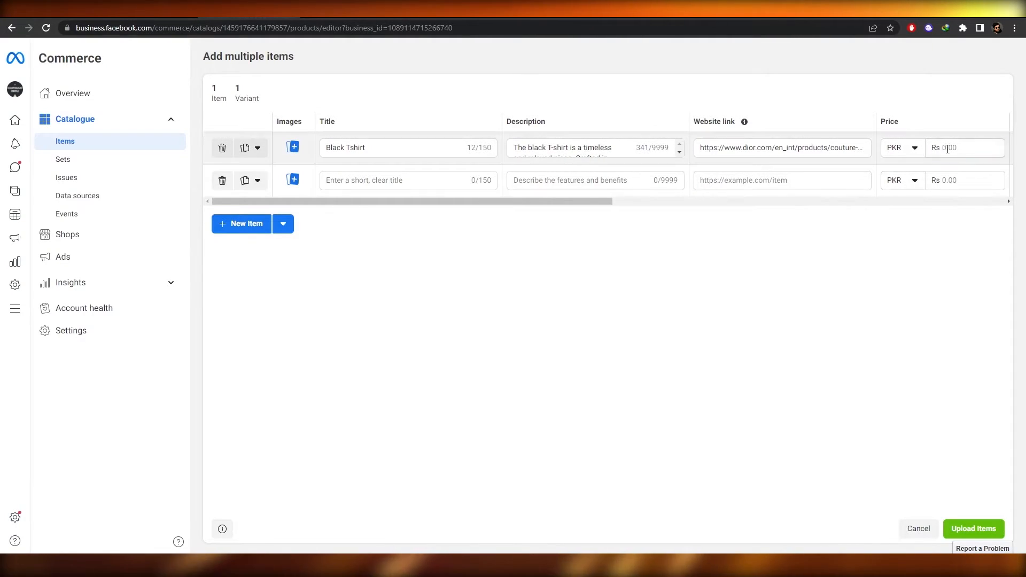
{"action": "left_click", "coordinate": [948, 149]}
{"action": "type", "text": "50"}
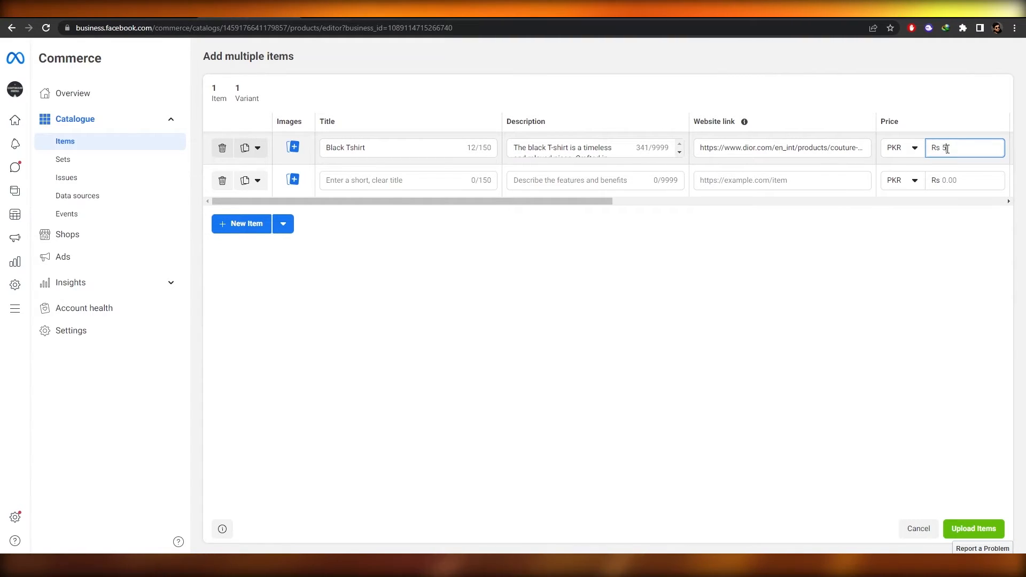
- Add the image file Capture.PNG to the Black Tshirt item as its main image and save it
{"action": "left_click", "coordinate": [611, 306]}
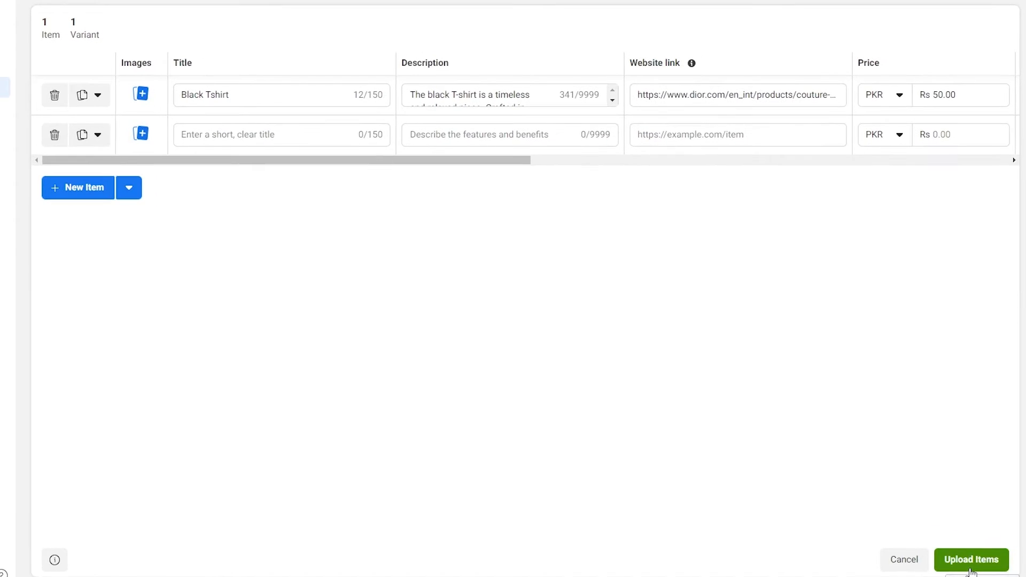
{"action": "left_click", "coordinate": [140, 96]}
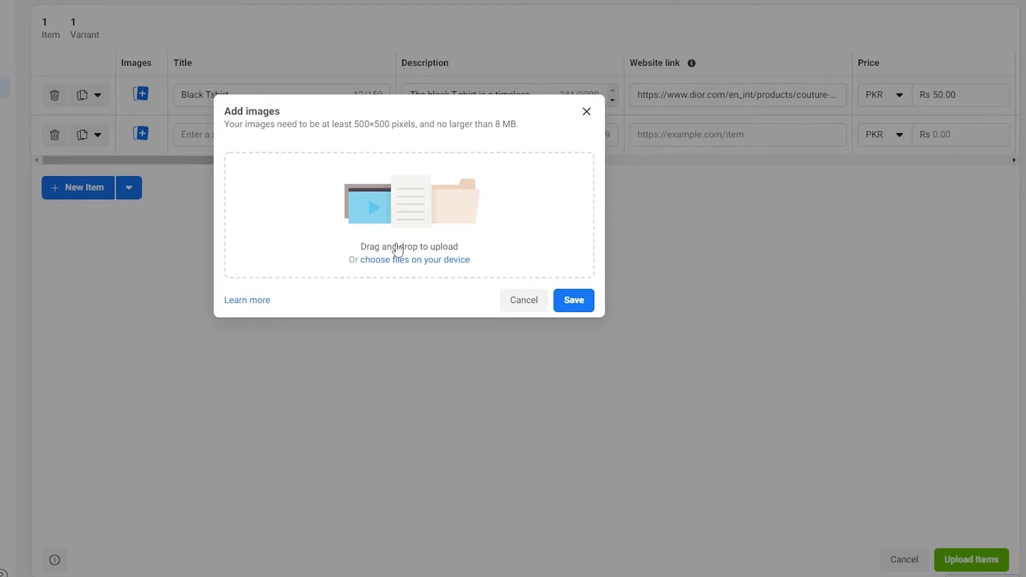
{"action": "left_click", "coordinate": [368, 177]}
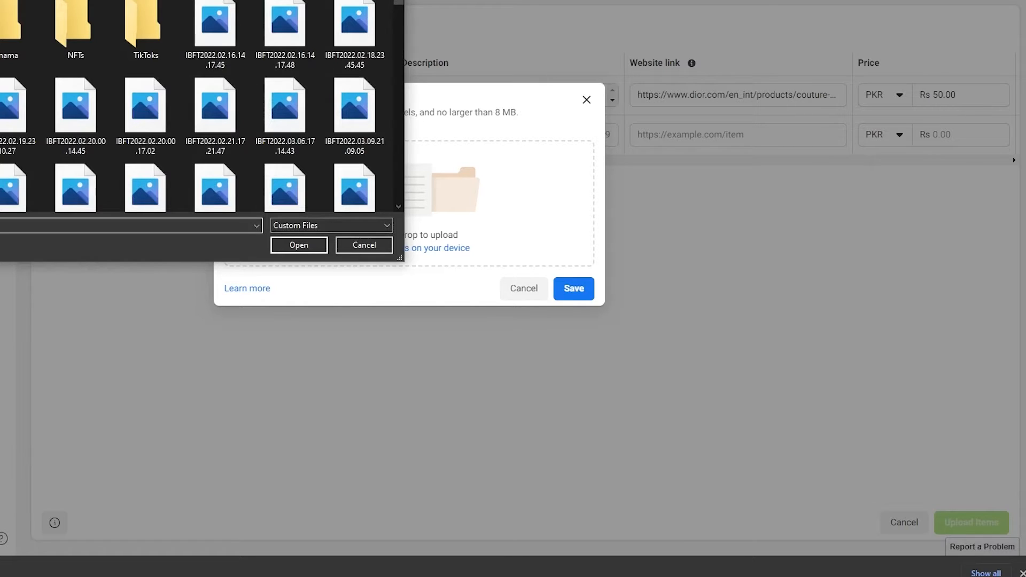
{"action": "left_click", "coordinate": [1, 49]}
{"action": "double_click", "coordinate": [223, 24]}
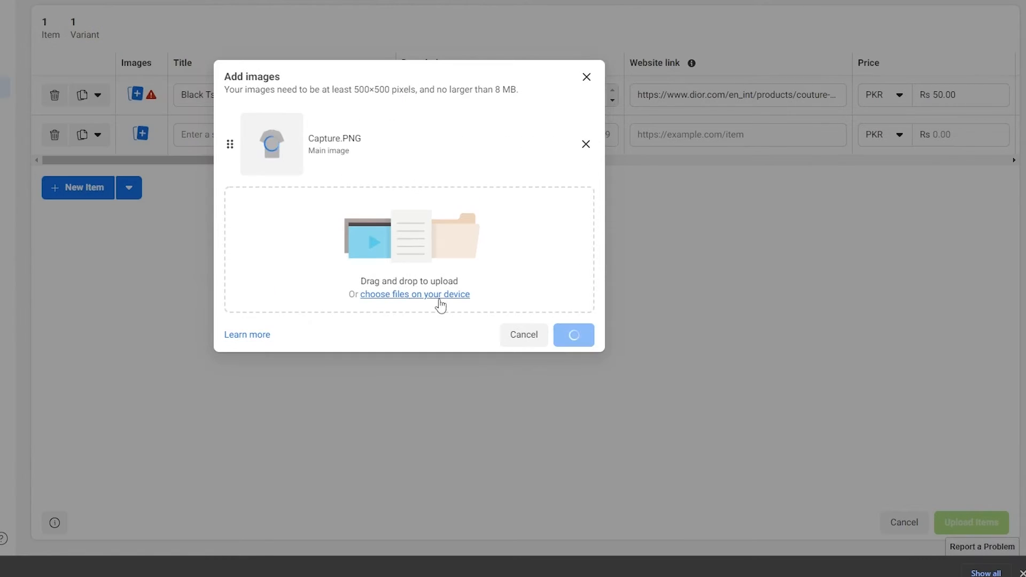
{"action": "left_click", "coordinate": [569, 336]}
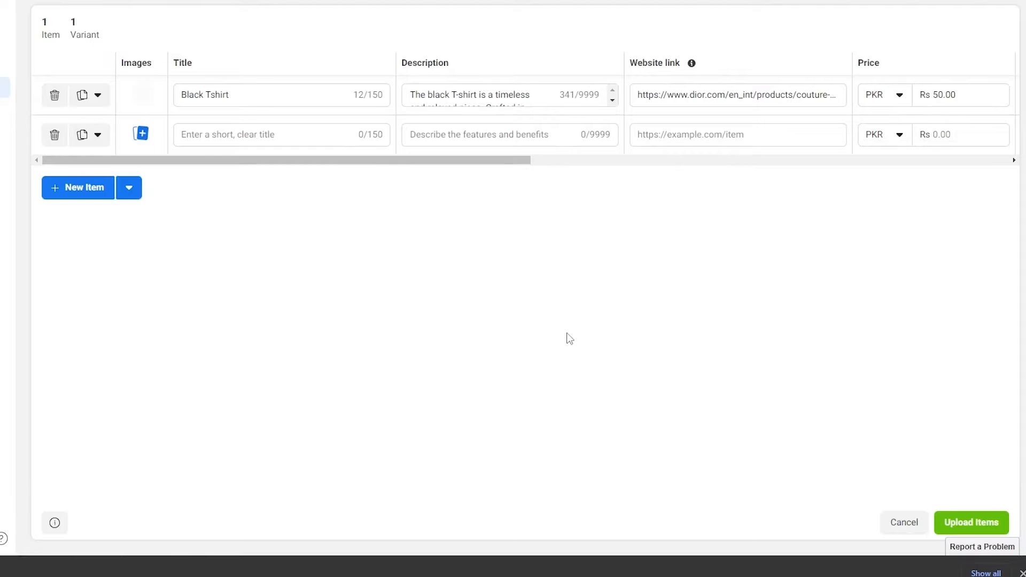
- Upload the Black Tshirt item to the catalogue and finish adding items
{"action": "left_click", "coordinate": [1023, 573]}
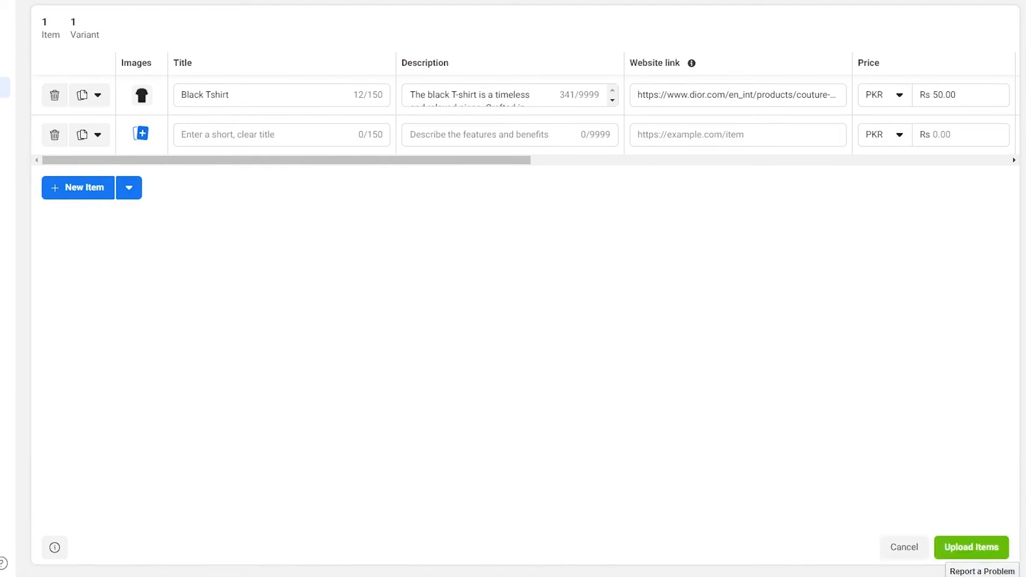
{"action": "left_click", "coordinate": [983, 565]}
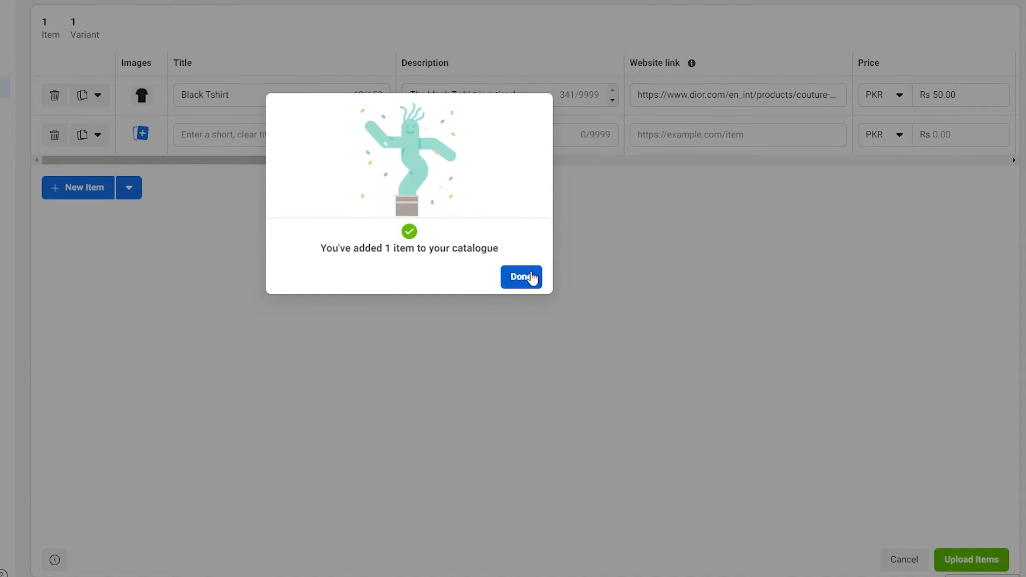
{"action": "left_click", "coordinate": [529, 277]}
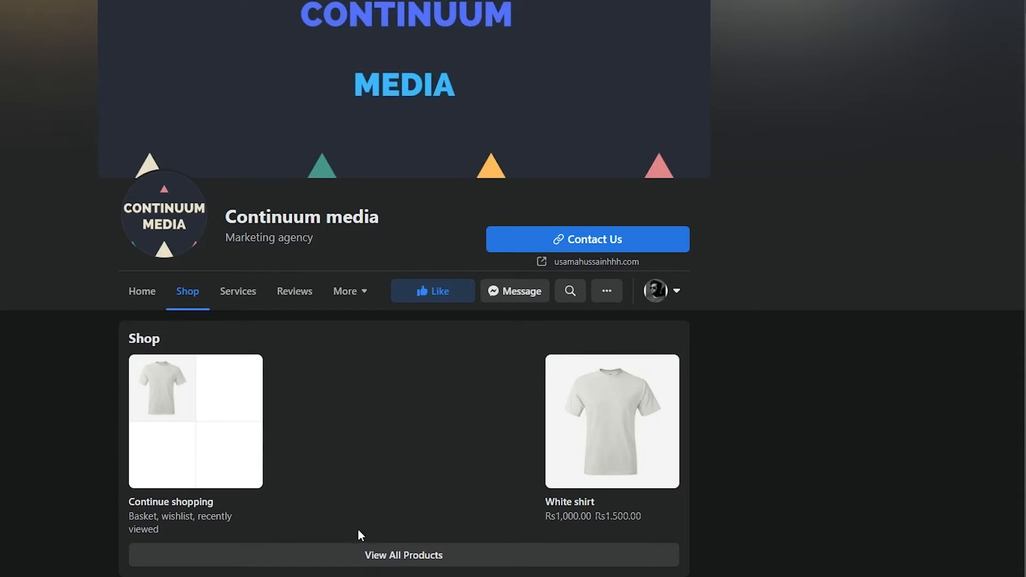
- View all products in the Continuum media Page shop and open the Black Tshirt item's details in the catalogue
{"action": "left_click", "coordinate": [357, 555]}
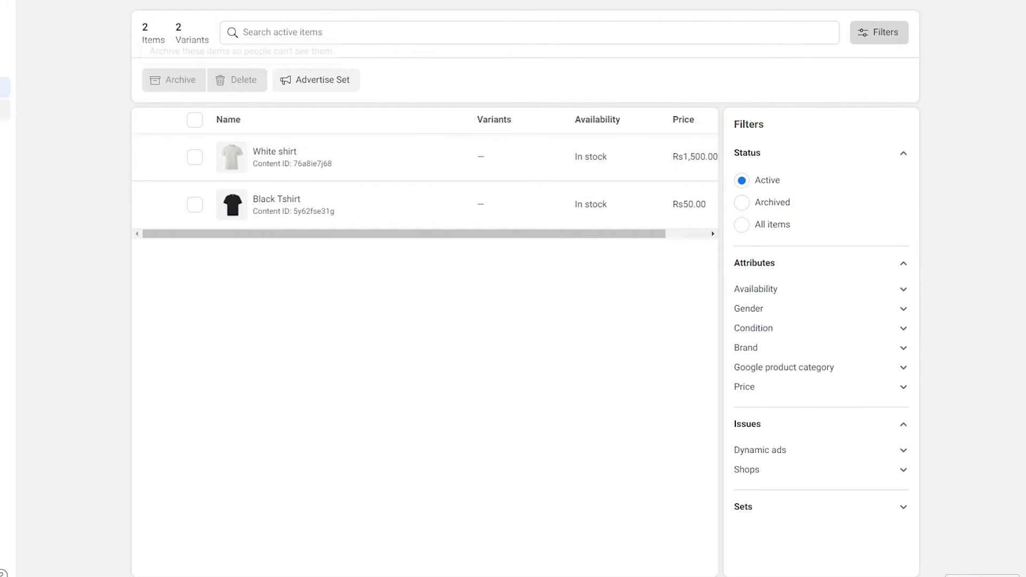
{"action": "left_click", "coordinate": [415, 207]}
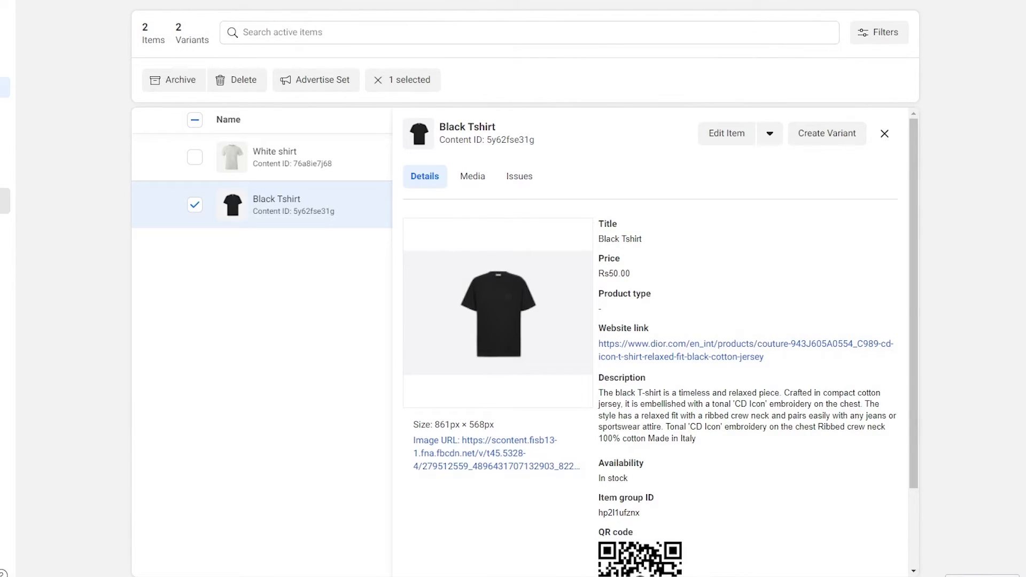
- Open the shops overview in Commerce Manager and postpone changing the Page button to View Shop
{"action": "left_click", "coordinate": [4, 200]}
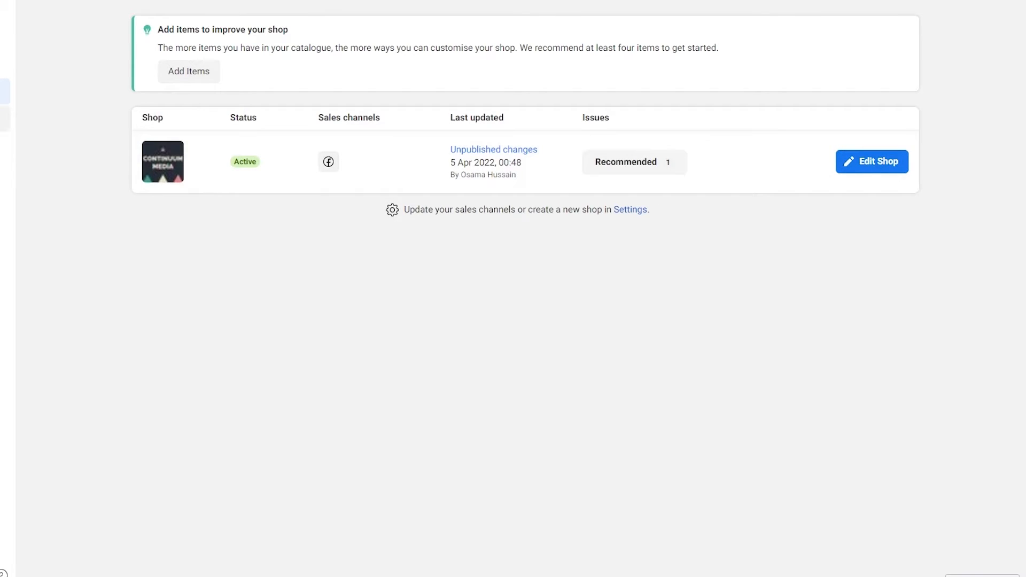
{"action": "left_click", "coordinate": [4, 119]}
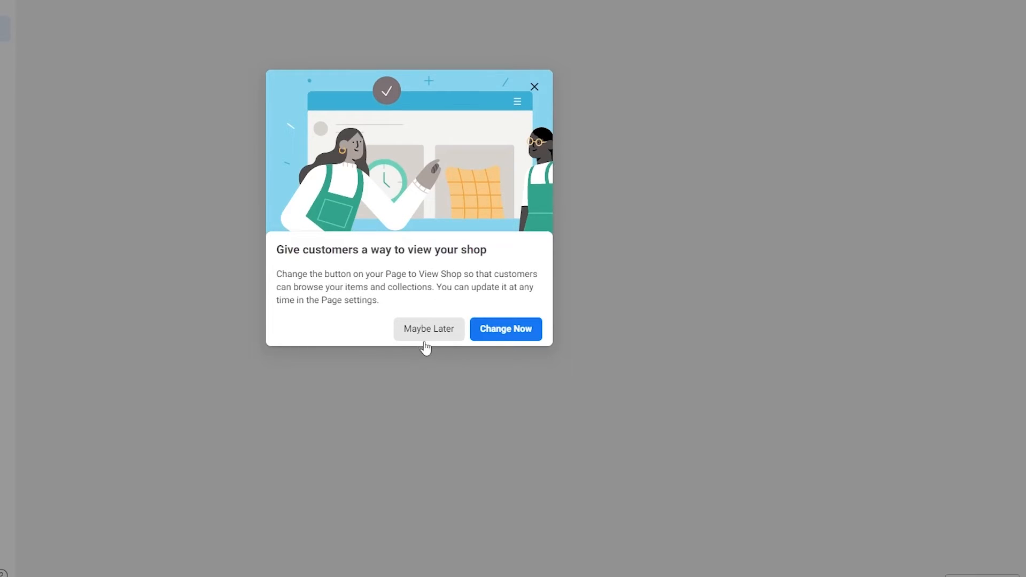
{"action": "left_click", "coordinate": [402, 328]}
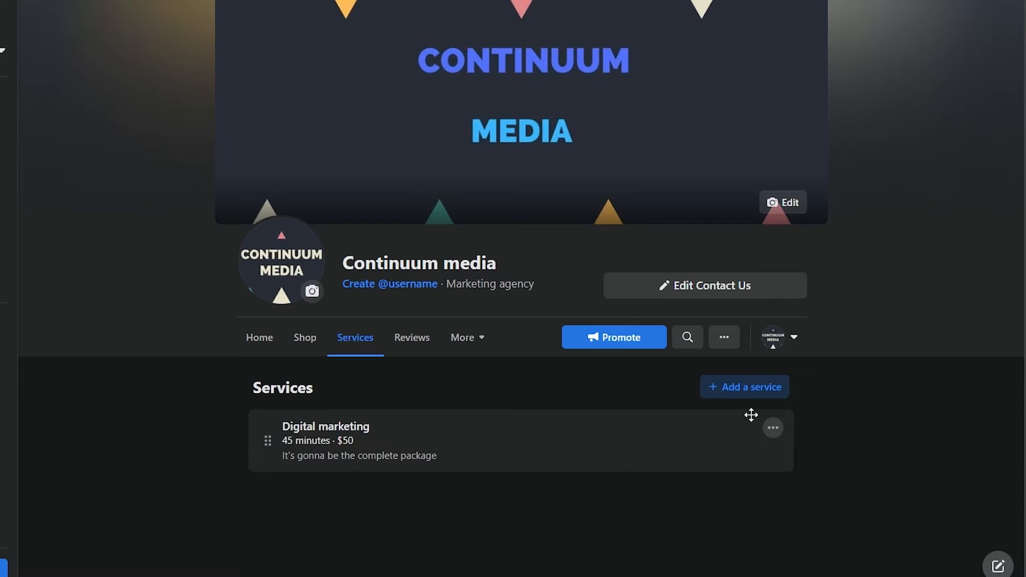
- Add a Page service named "Video Editing" with a fixed price of $50 and the description "I will teach you how how you can use Adobe Premiere"
{"action": "left_click", "coordinate": [753, 394]}
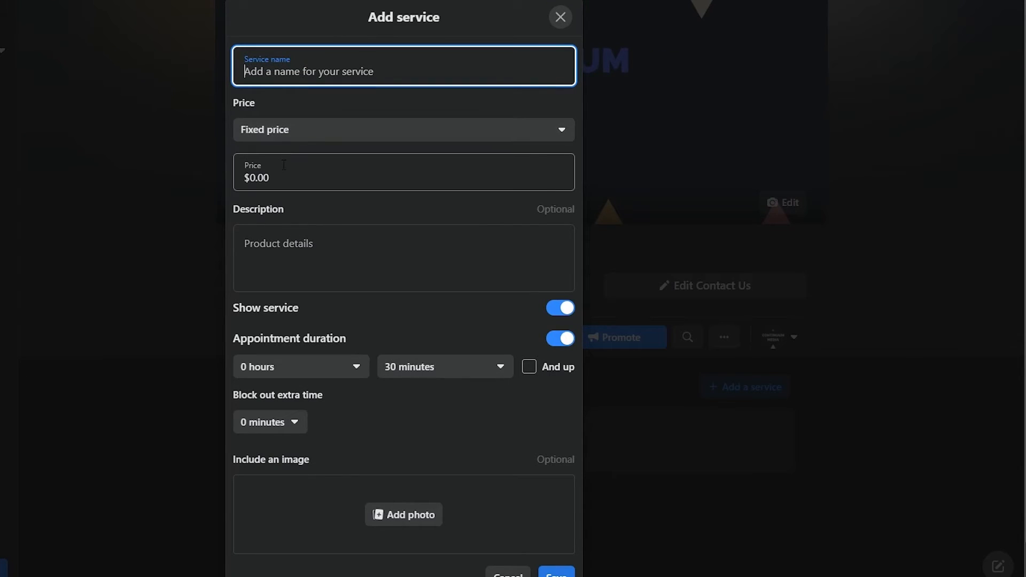
{"action": "scroll", "coordinate": [306, 190], "scroll_direction": "down", "scroll_amount": 1}
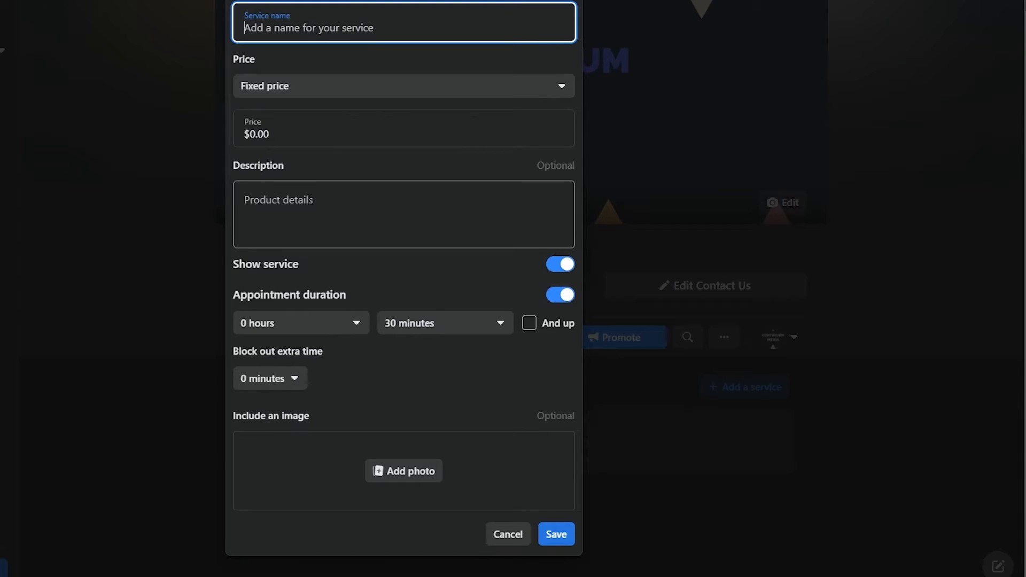
{"action": "scroll", "coordinate": [367, 91], "scroll_direction": "up", "scroll_amount": 1}
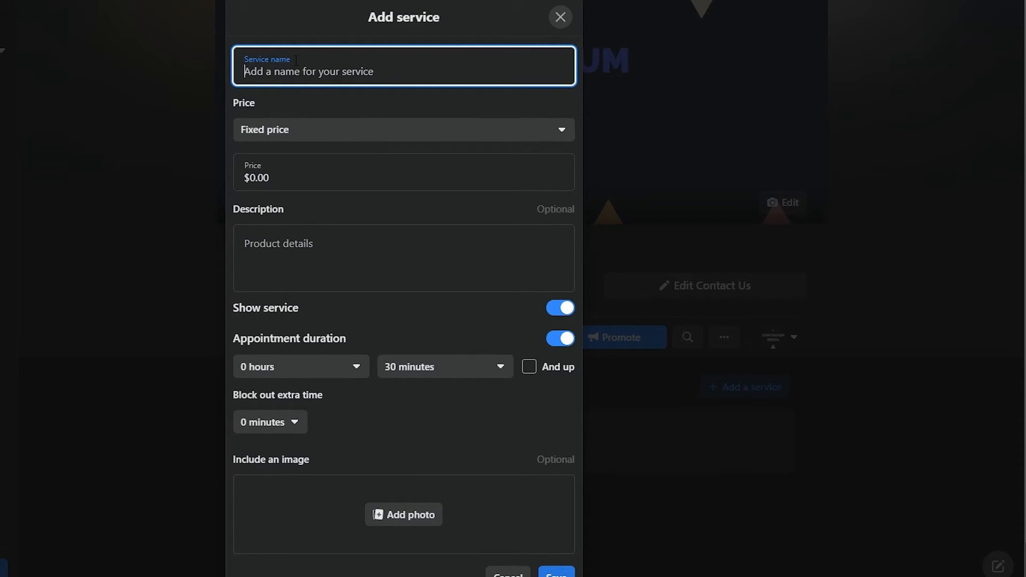
{"action": "type", "text": "Video Editing"}
{"action": "left_click", "coordinate": [370, 164]}
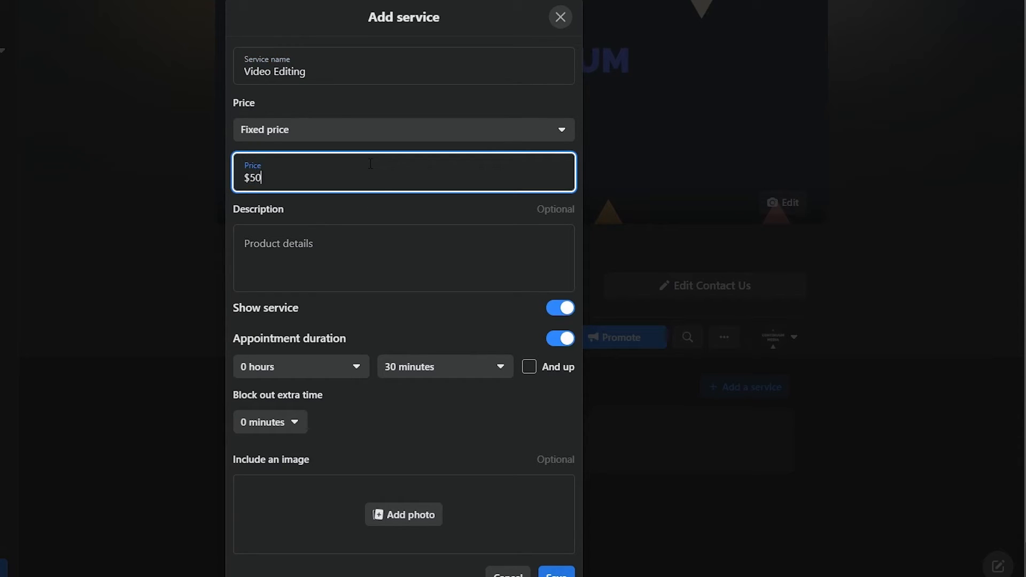
{"action": "left_click", "coordinate": [410, 271]}
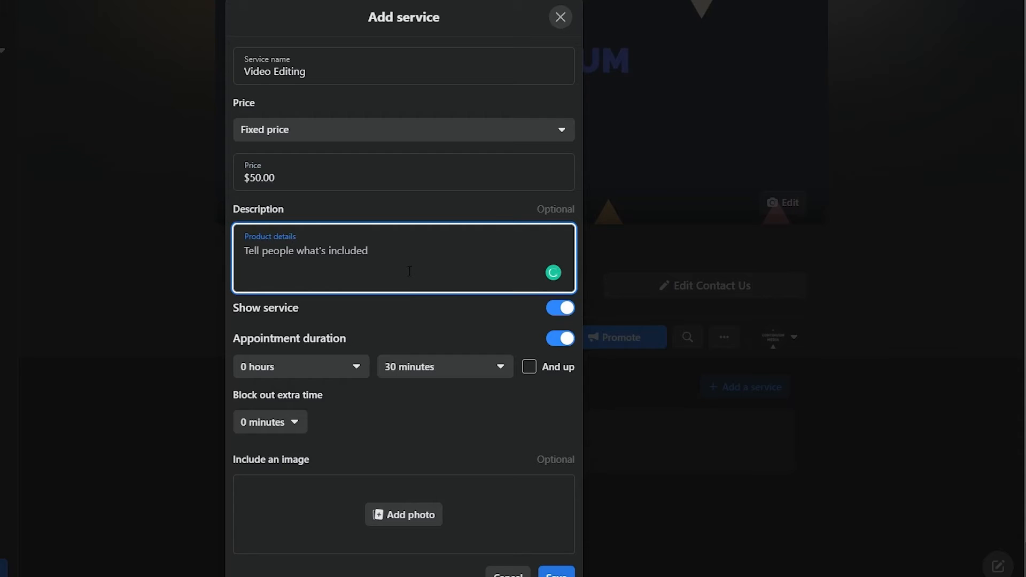
{"action": "type", "text": "I will teach you how how you can use Adobe Premiere"}
{"action": "left_click", "coordinate": [419, 315]}
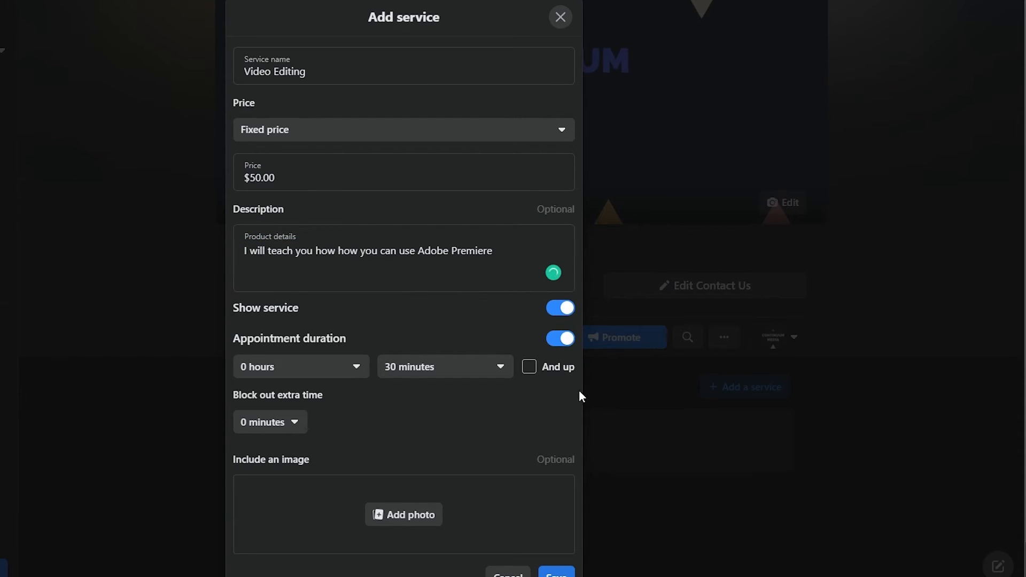
- Remove the duplicate "how" from the service description, set the appointment duration to 3 hours 0 minutes and save the service
{"action": "scroll", "coordinate": [338, 406], "scroll_direction": "down", "scroll_amount": 1}
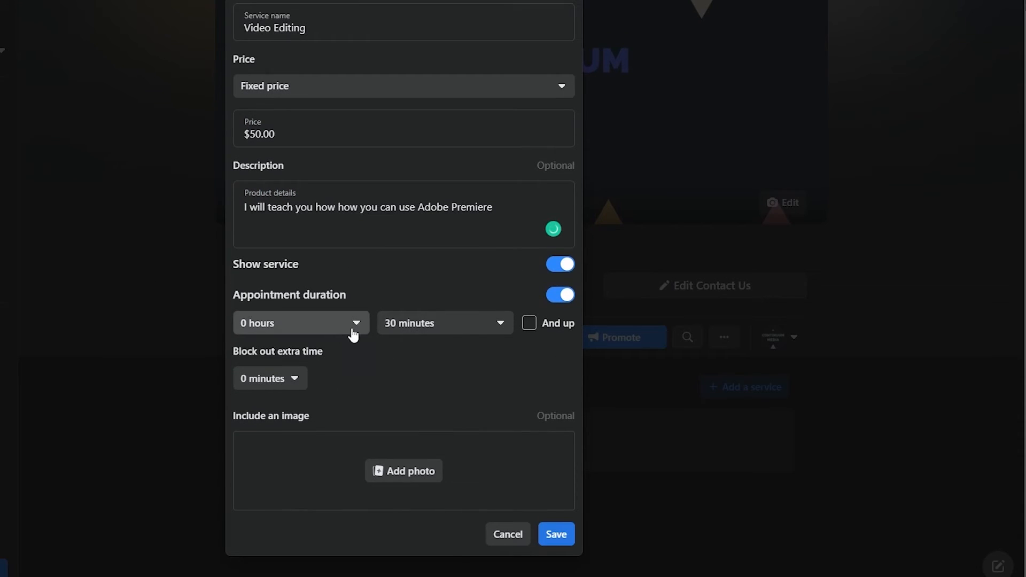
{"action": "left_click", "coordinate": [352, 334]}
{"action": "mouse_move", "coordinate": [343, 222]}
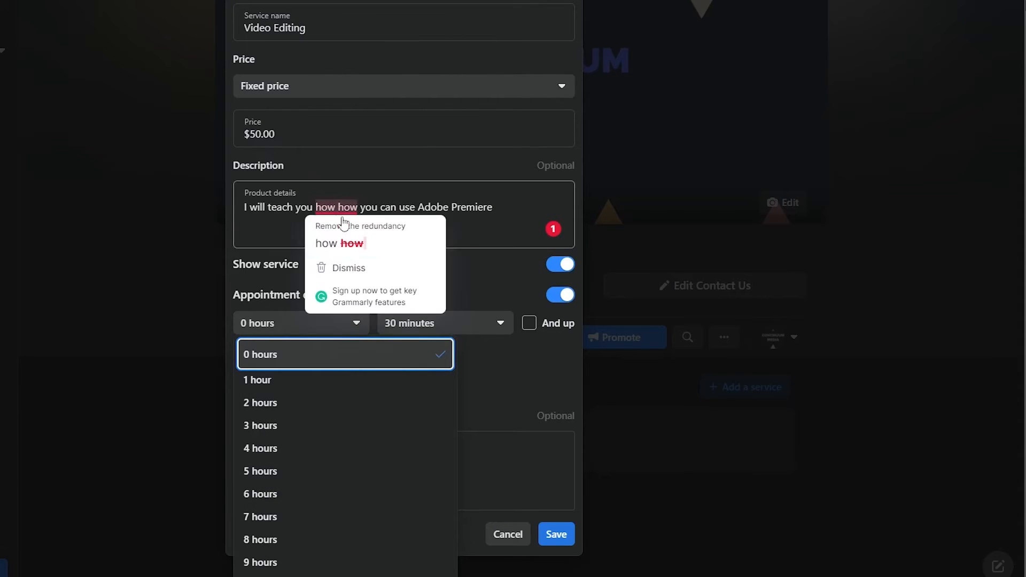
{"action": "left_click", "coordinate": [342, 241]}
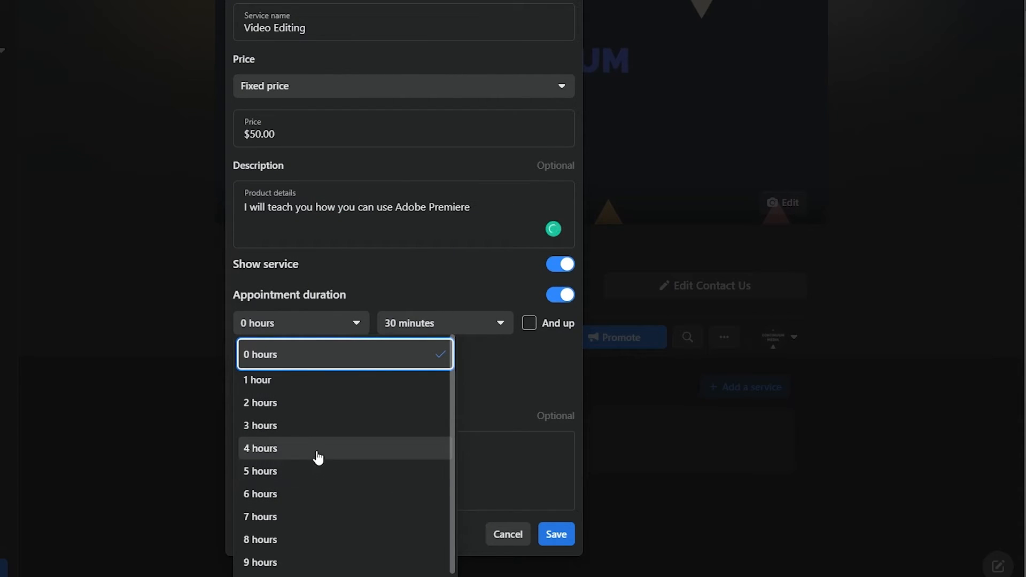
{"action": "left_click", "coordinate": [318, 428]}
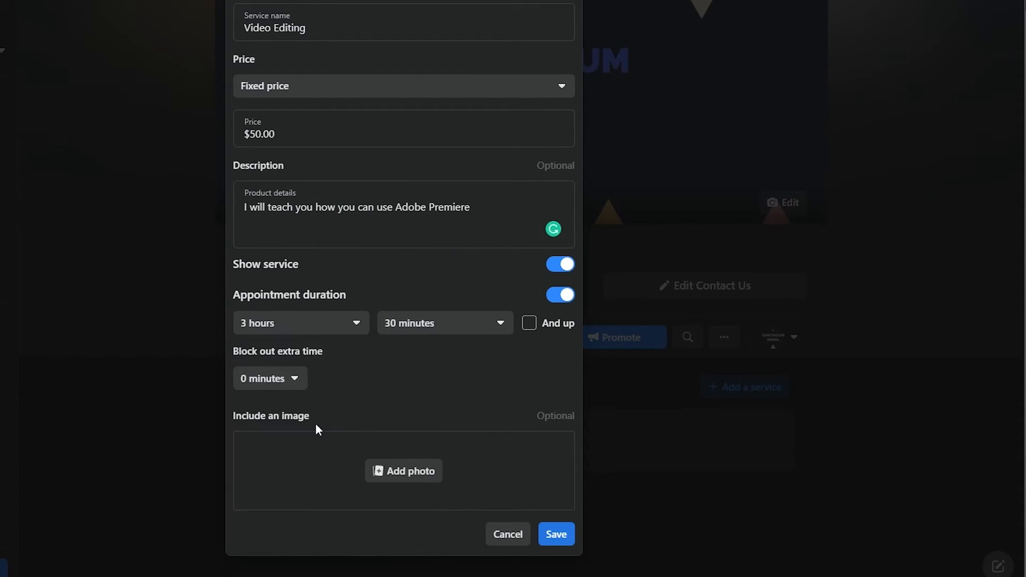
{"action": "left_click", "coordinate": [466, 327]}
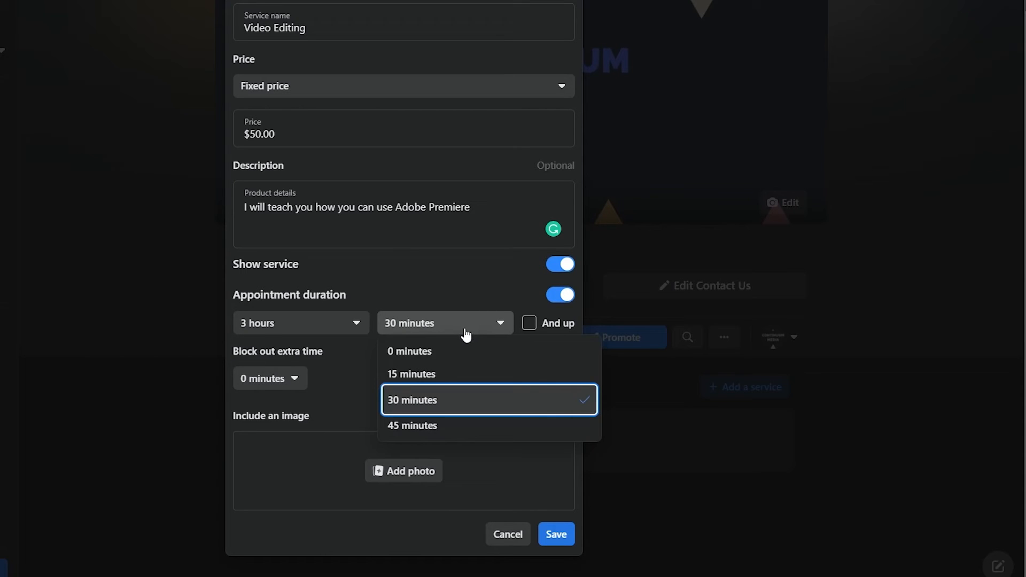
{"action": "left_click", "coordinate": [435, 353]}
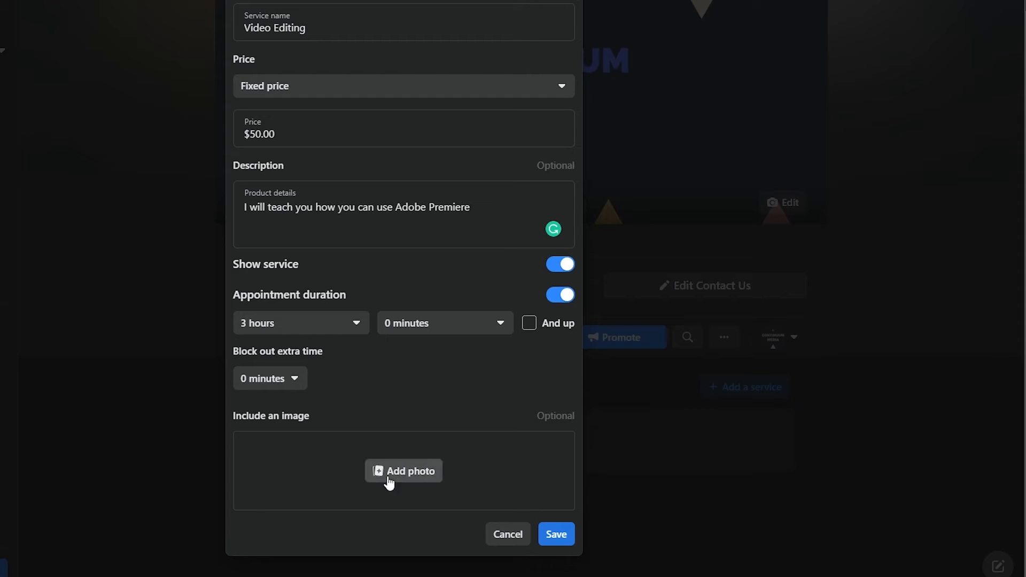
{"action": "left_click", "coordinate": [566, 535]}
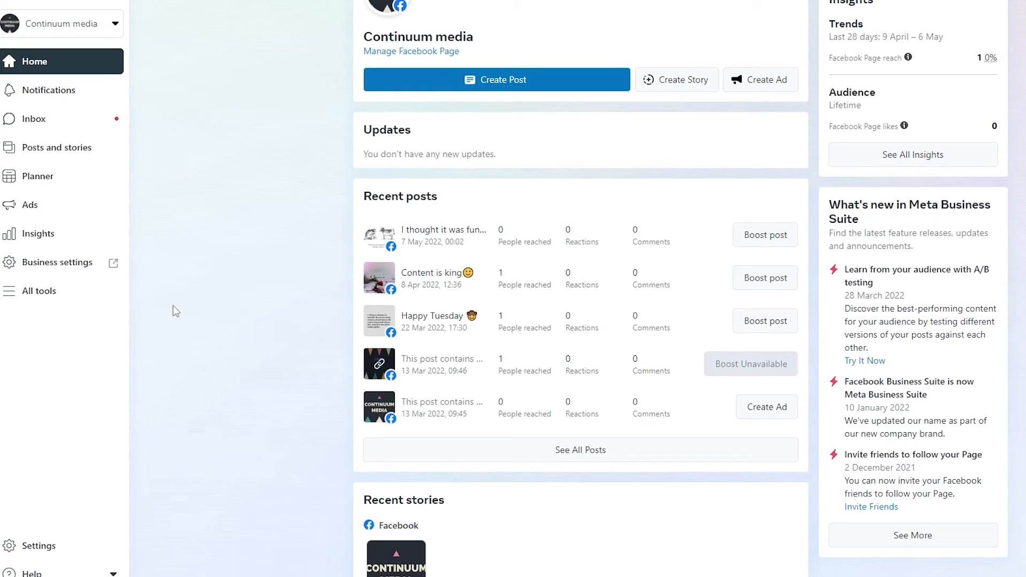
- Look over the home dashboard's posting options, open Boost post for the 7 May 2022 post and leave without boosting it
{"action": "scroll", "coordinate": [823, 286], "scroll_direction": "down", "scroll_amount": 3}
{"action": "scroll", "coordinate": [680, 207], "scroll_direction": "up", "scroll_amount": 3}
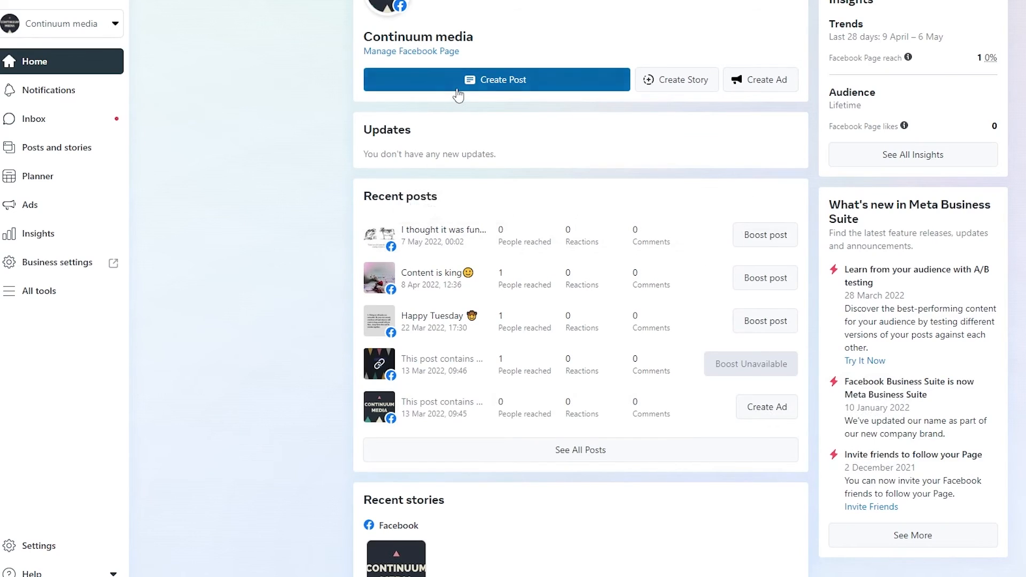
{"action": "left_click", "coordinate": [458, 94]}
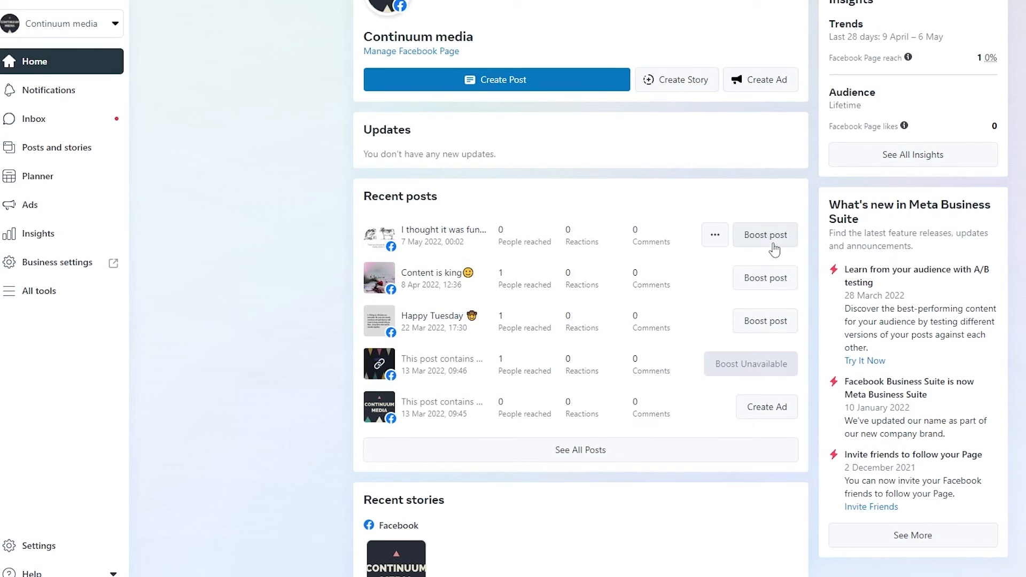
{"action": "left_click", "coordinate": [774, 247]}
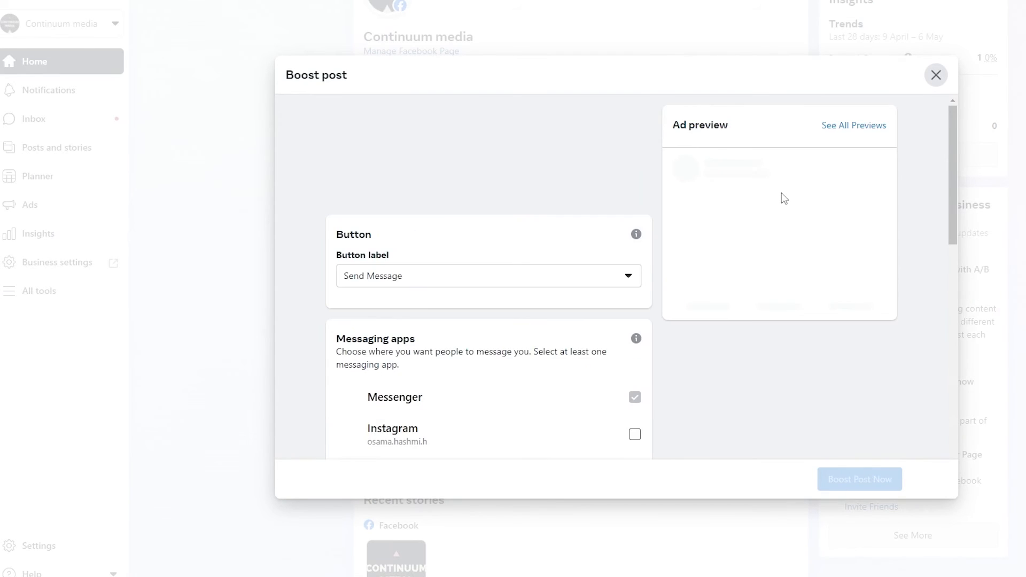
{"action": "left_click", "coordinate": [937, 75]}
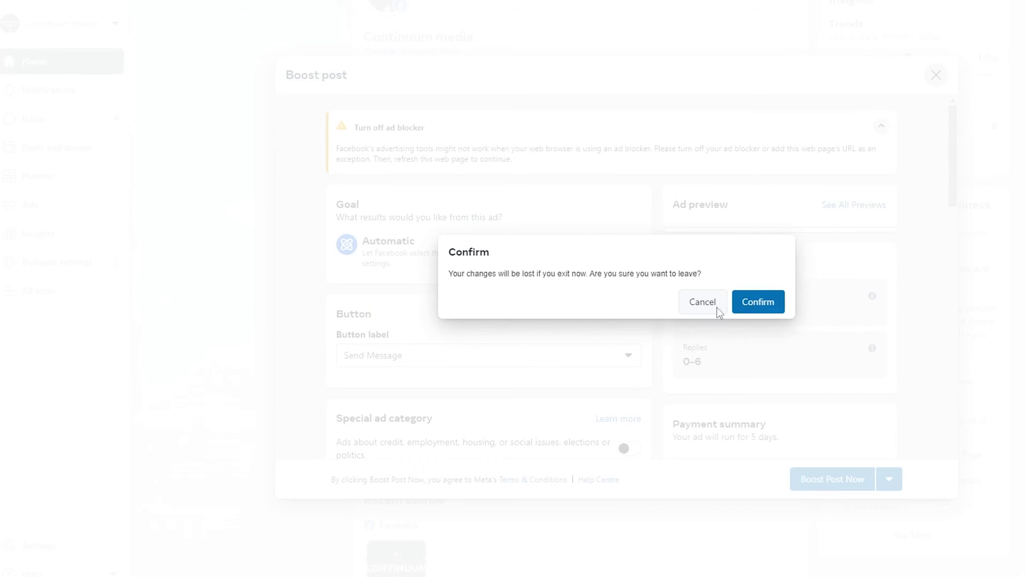
{"action": "left_click", "coordinate": [758, 307]}
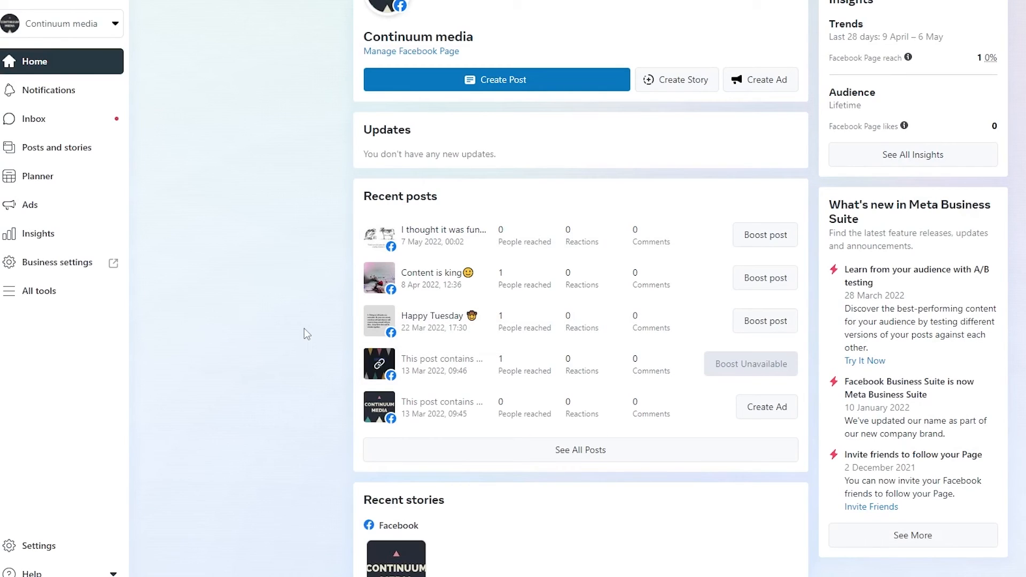
- Examine the Insights overview, postponing its introduction, and open the Results and Audience reports
{"action": "left_click", "coordinate": [55, 243]}
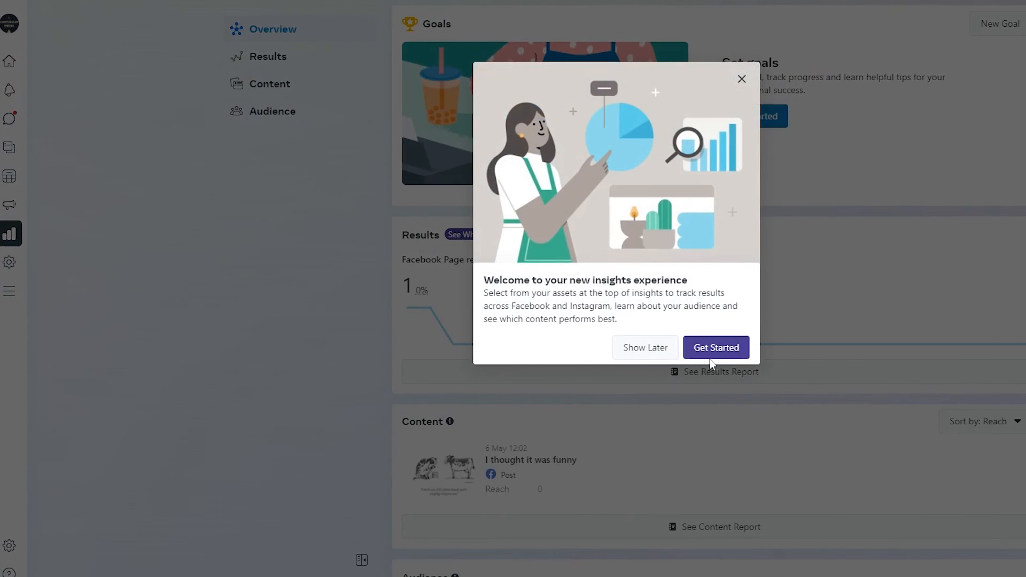
{"action": "left_click", "coordinate": [667, 352]}
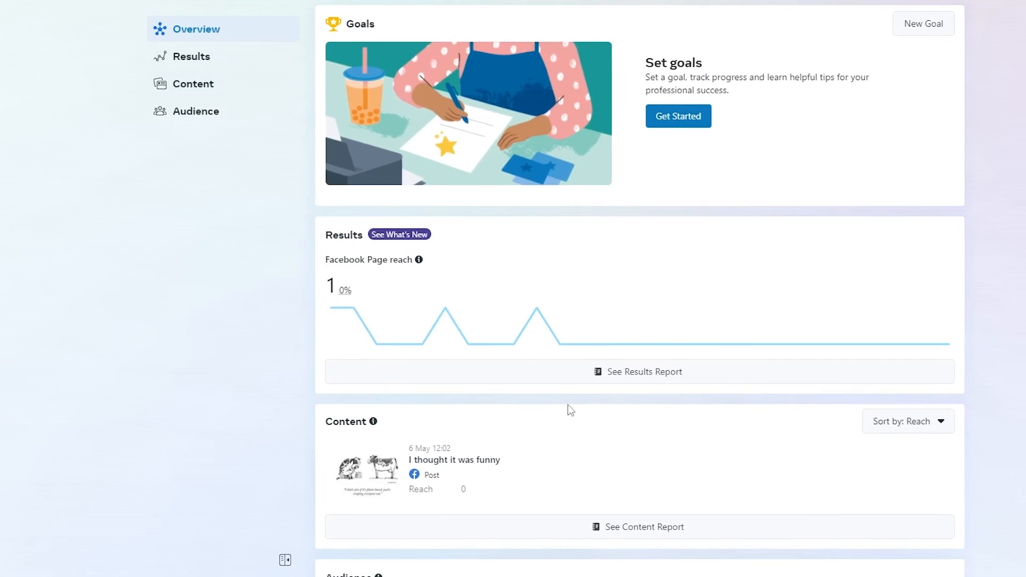
{"action": "scroll", "coordinate": [602, 408], "scroll_direction": "down", "scroll_amount": 1}
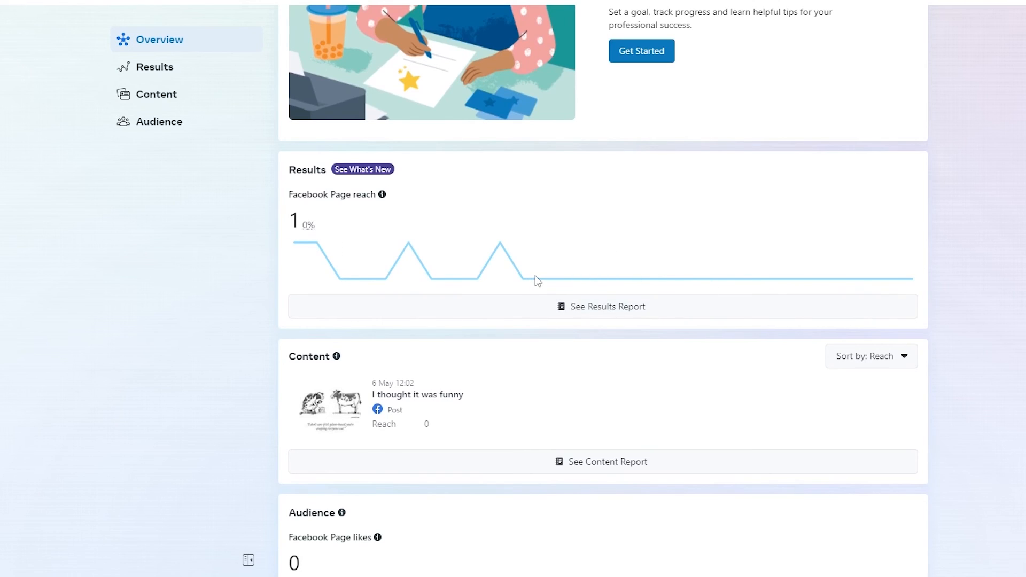
{"action": "scroll", "coordinate": [535, 275], "scroll_direction": "down", "scroll_amount": 1}
{"action": "scroll", "coordinate": [536, 271], "scroll_direction": "down", "scroll_amount": 1}
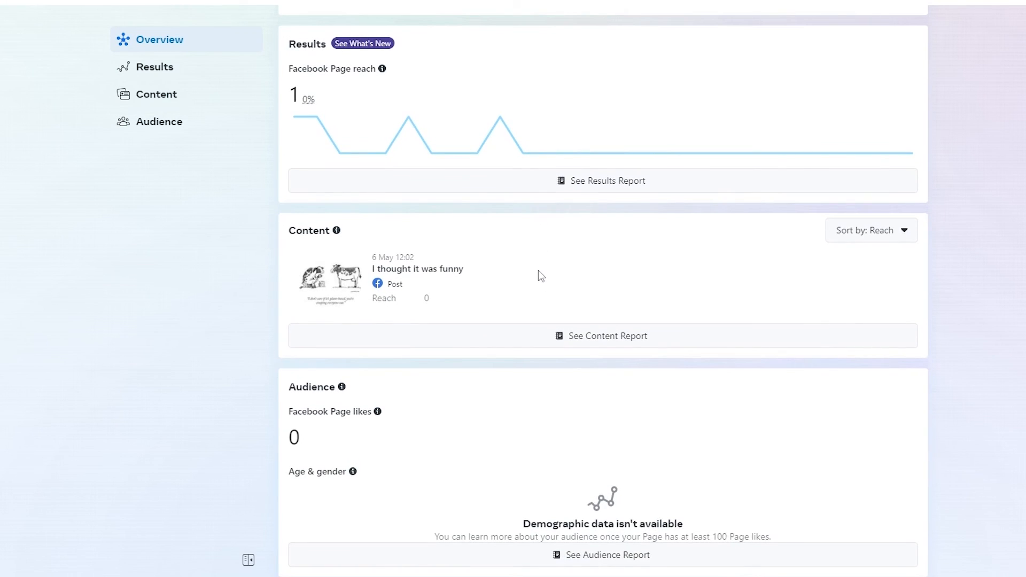
{"action": "scroll", "coordinate": [348, 422], "scroll_direction": "up", "scroll_amount": 3}
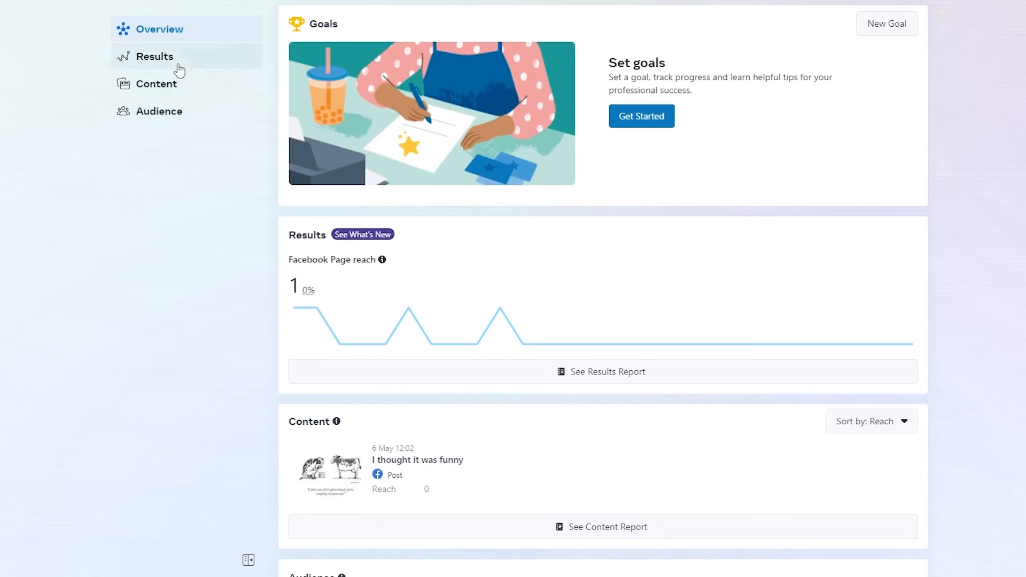
{"action": "left_click", "coordinate": [179, 65]}
{"action": "left_click", "coordinate": [204, 116]}
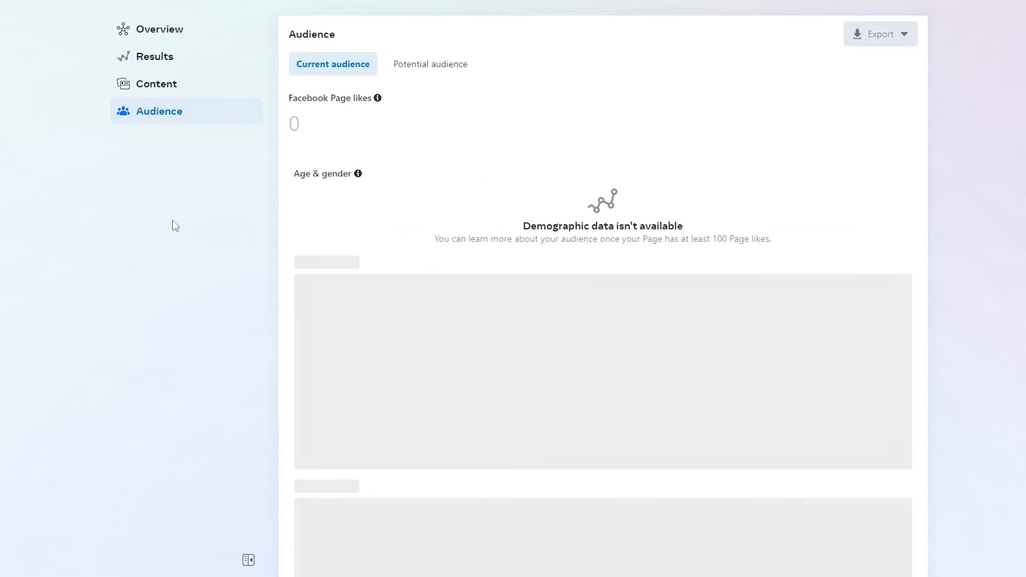